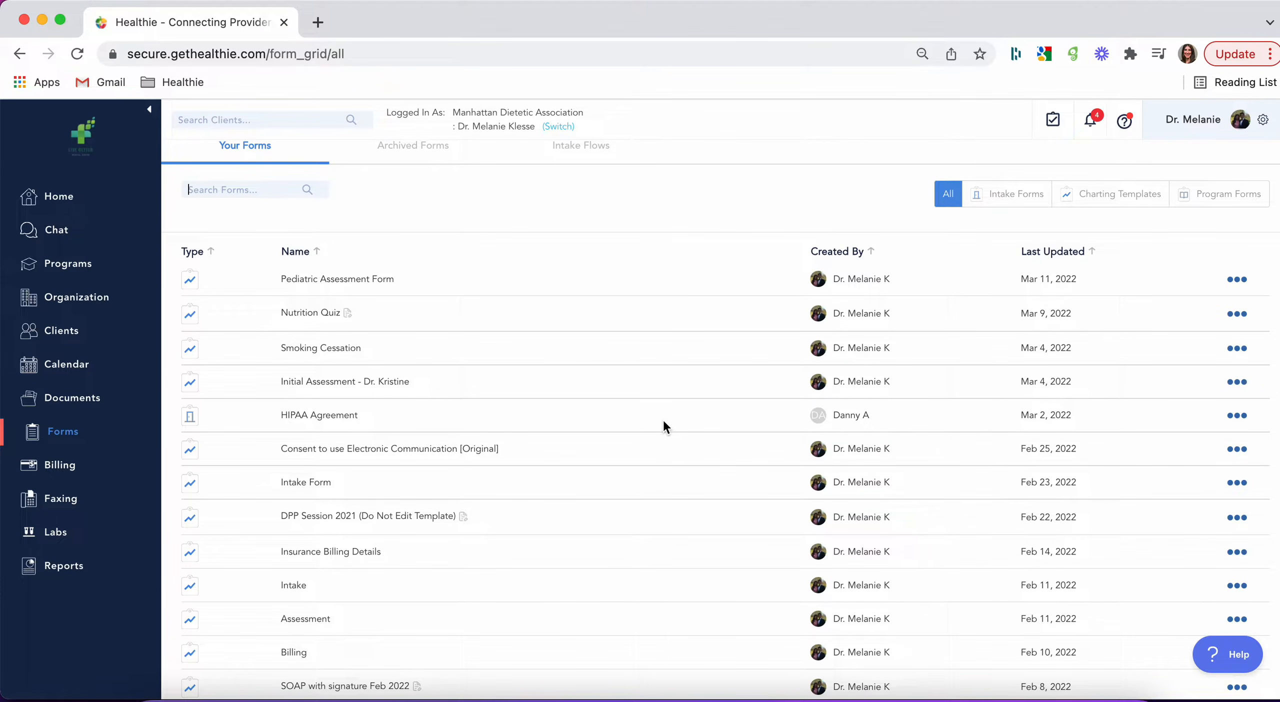
Step: Look through the existing intake flows and return to the list of your forms
scroll(601, 273, up, 2)
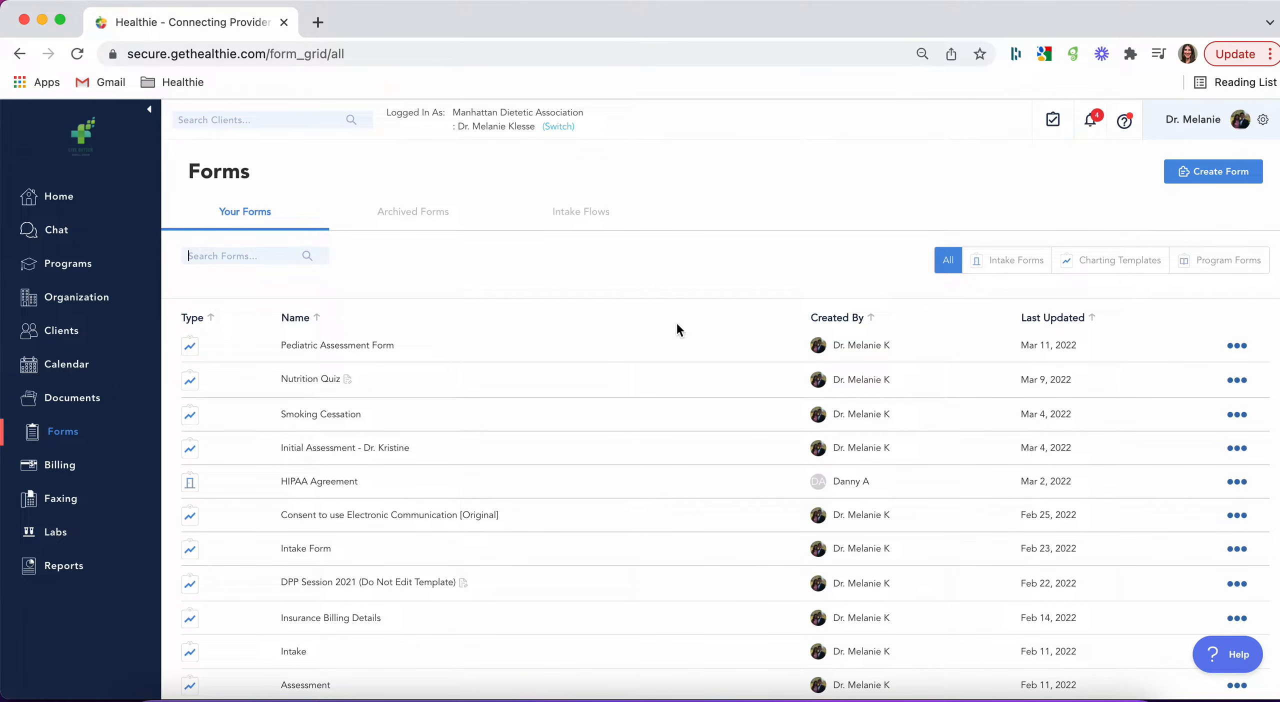
click(588, 218)
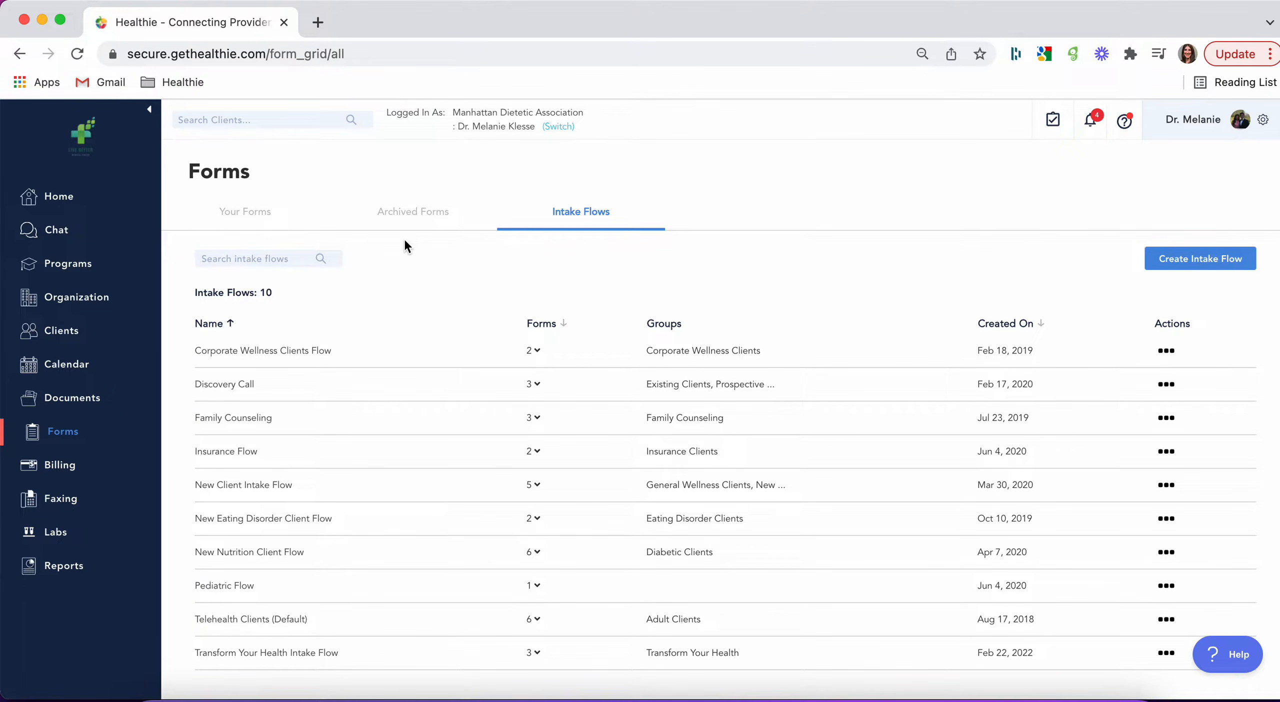
click(245, 214)
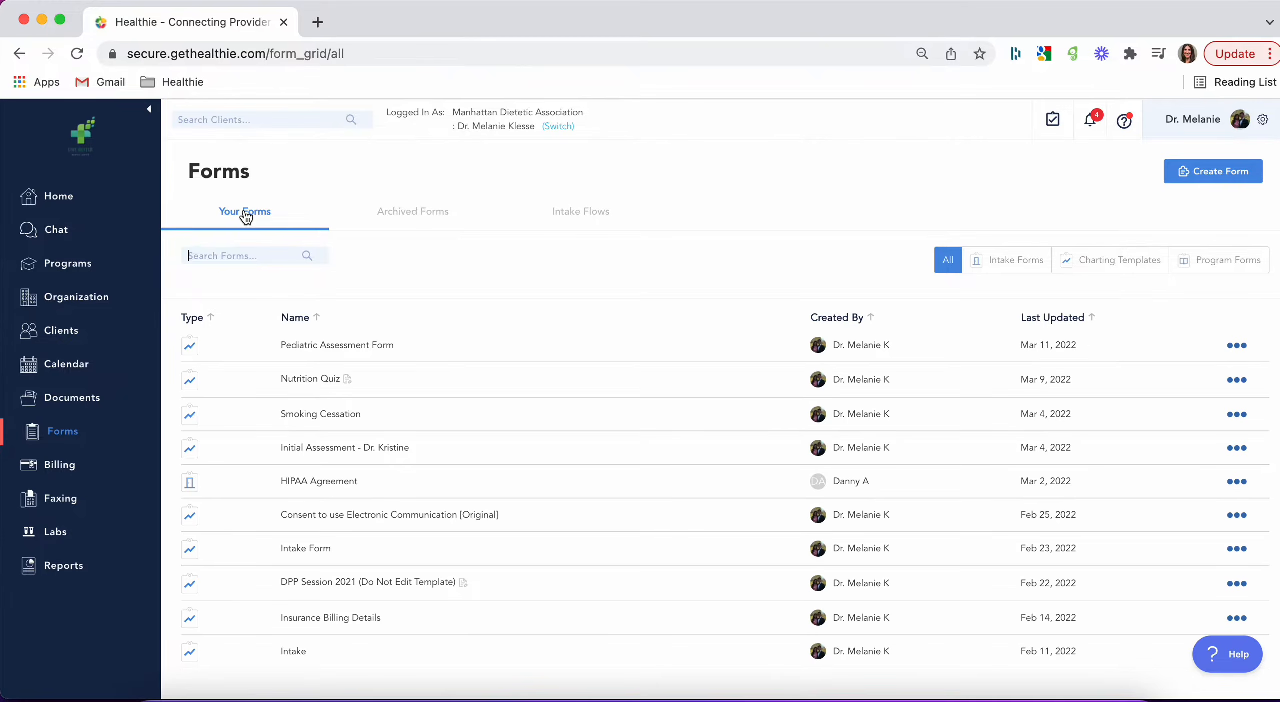
Step: Create a new form named "Client Form" and dismiss the Dashlane offer to save the name
click(1216, 175)
click(695, 296)
text(Client Form)
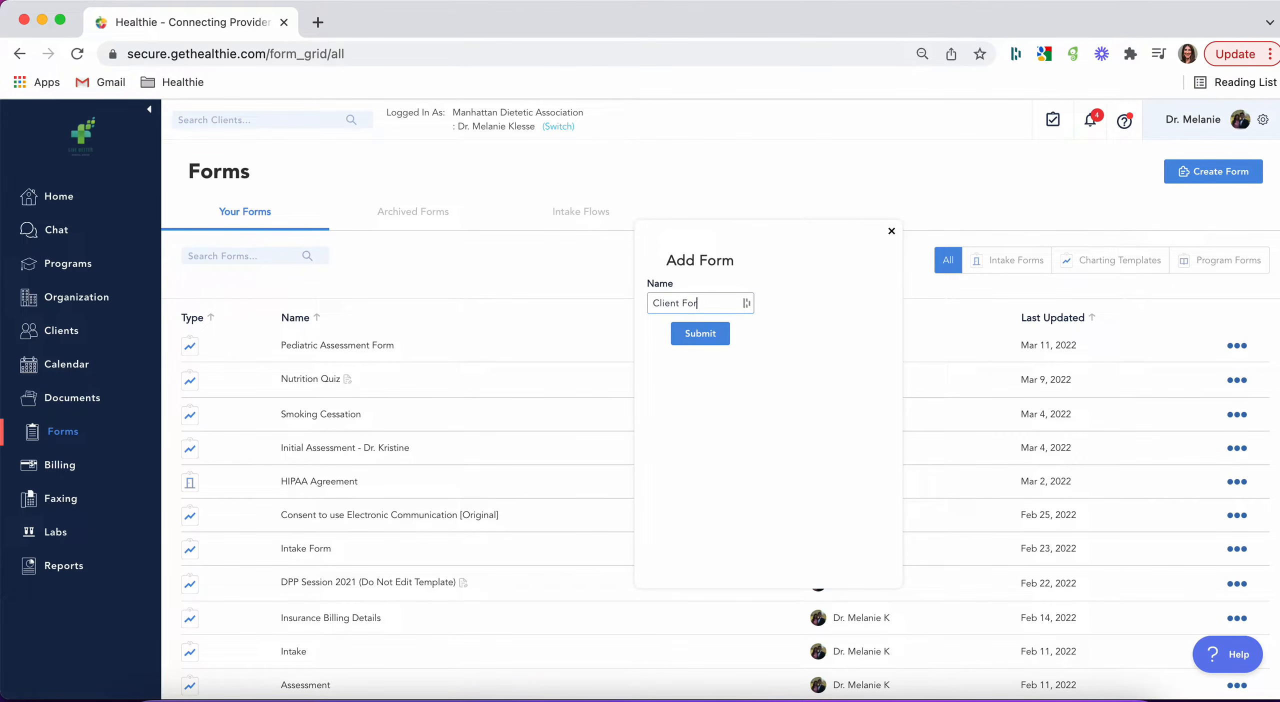
click(715, 333)
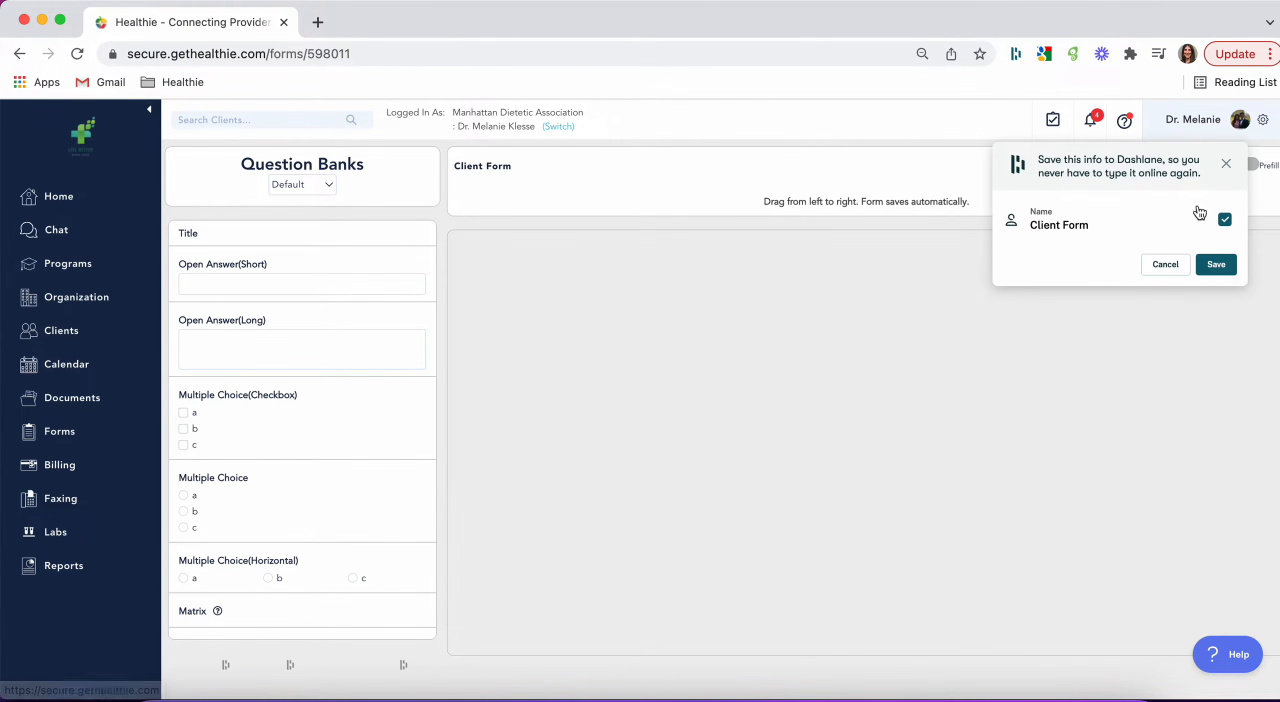
click(1226, 163)
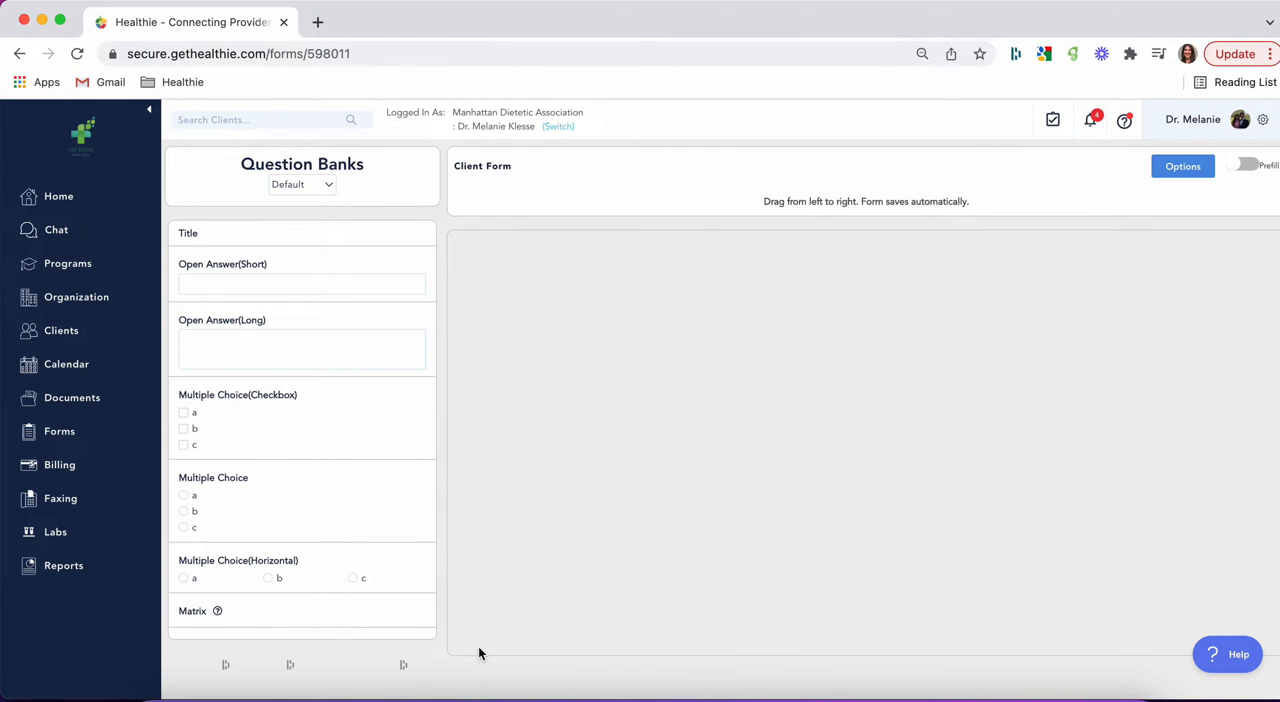
Step: Convert Client Form to an intake form
click(1183, 166)
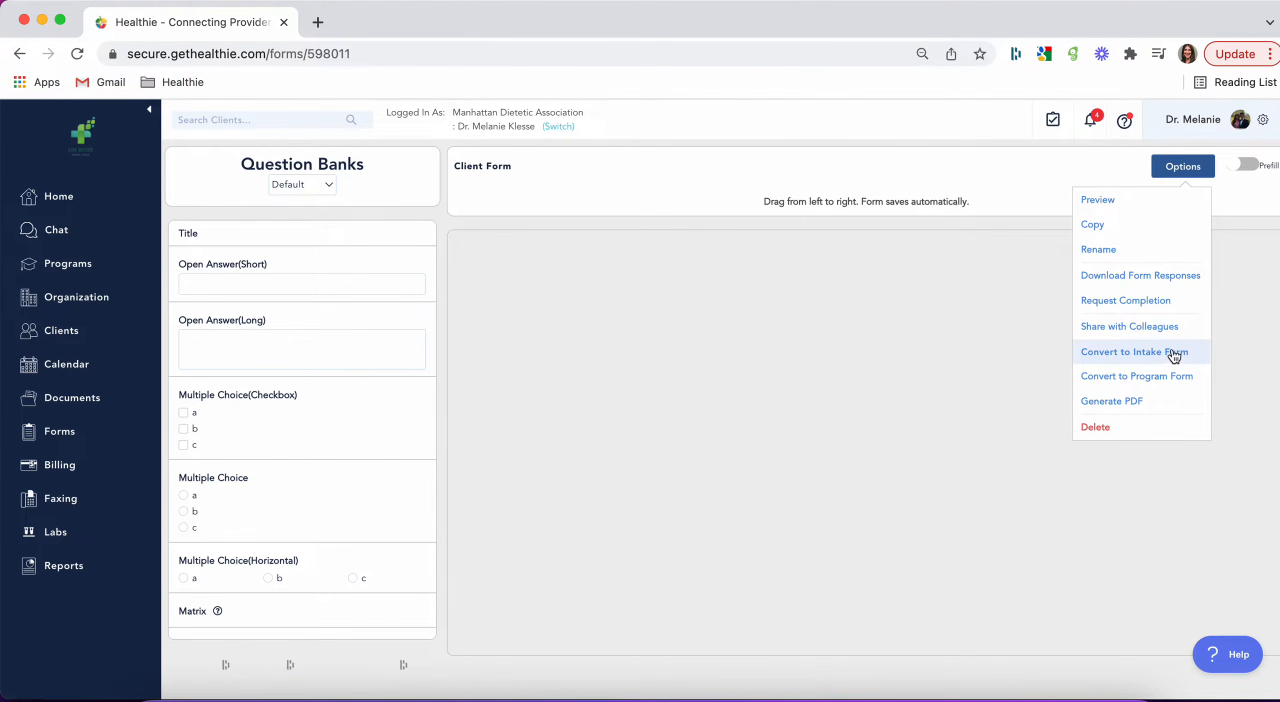
click(1099, 352)
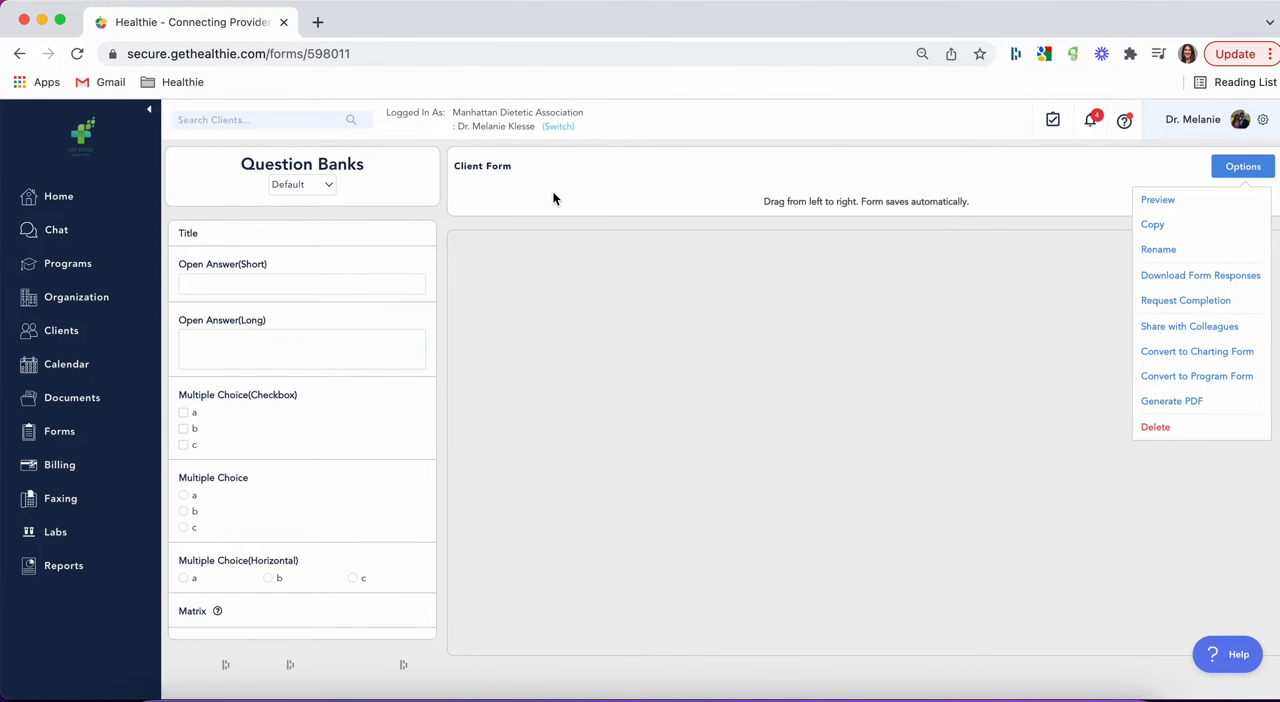
click(794, 386)
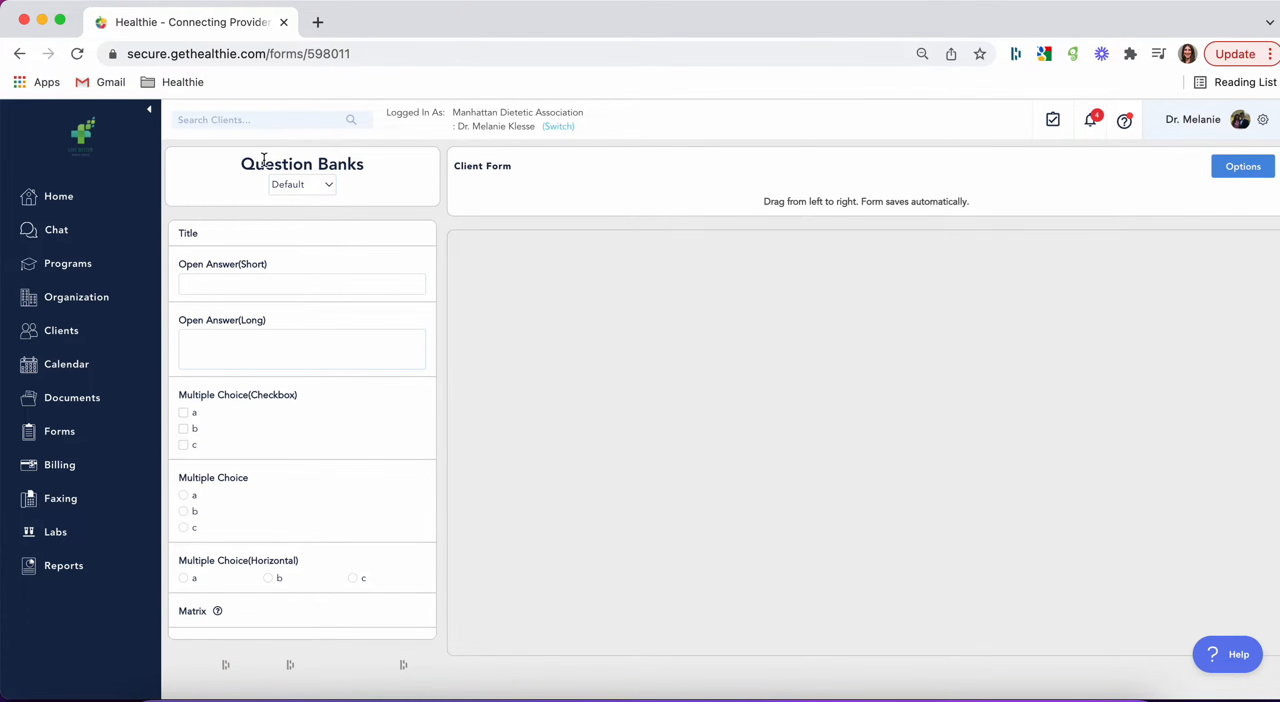
Step: Examine which question banks are available and look through the question types in the Default bank
click(305, 184)
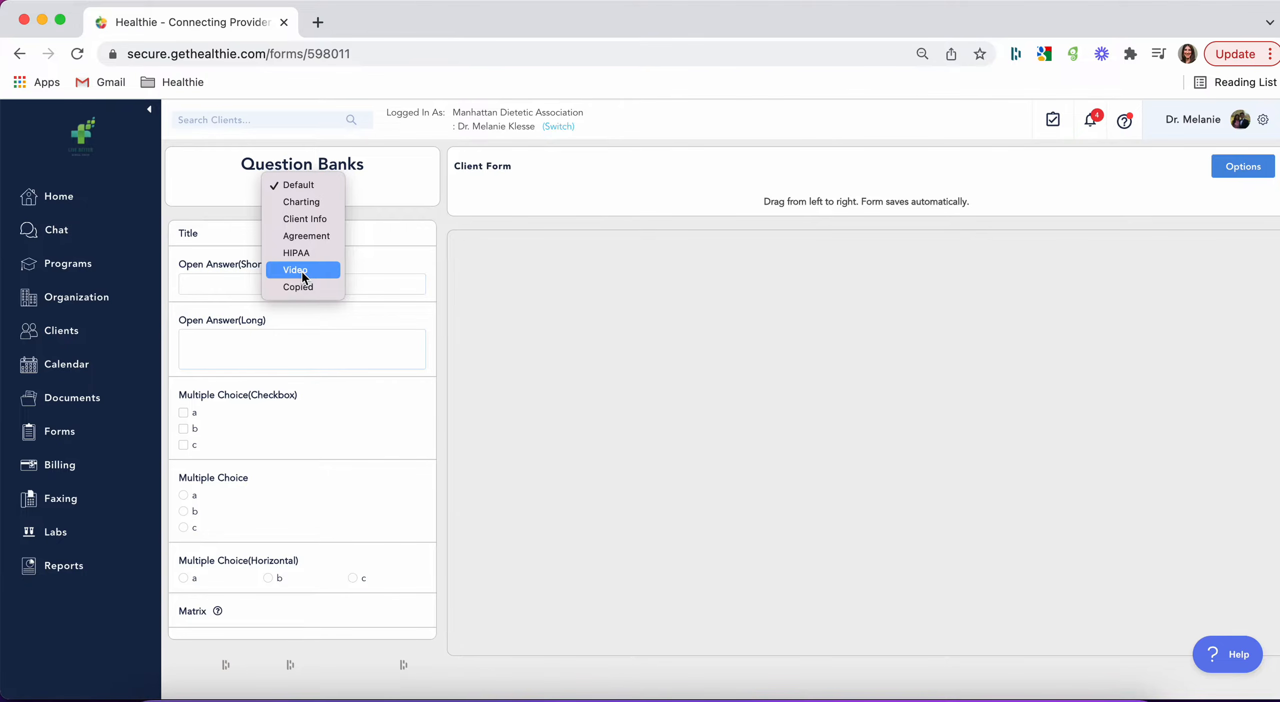
click(372, 203)
scroll(381, 488, down, 2)
scroll(383, 490, up, 1)
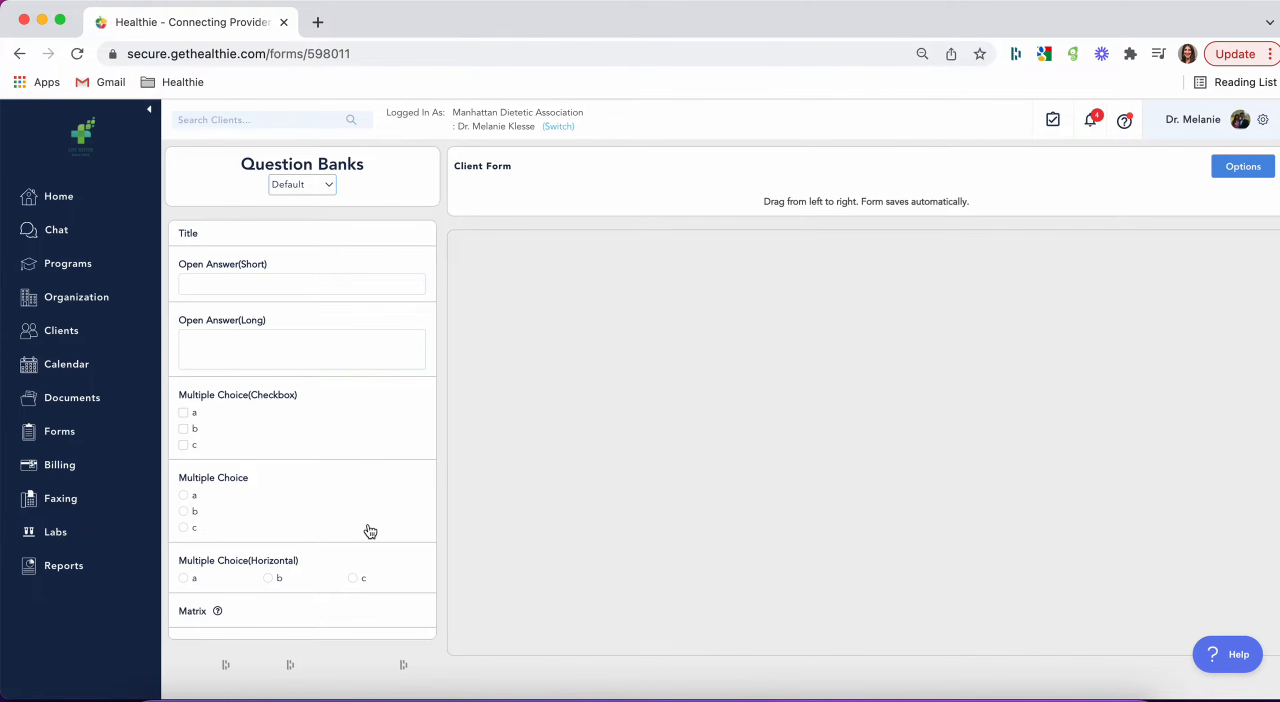
scroll(365, 528, down, 4)
scroll(366, 528, up, 4)
Step: Add an Open Answer(Short), an Open Answer(Long) and a Multiple Choice(Checkbox) question from the Default bank to the form
drag(266, 266, 760, 305)
drag(386, 328, 885, 430)
drag(253, 401, 751, 433)
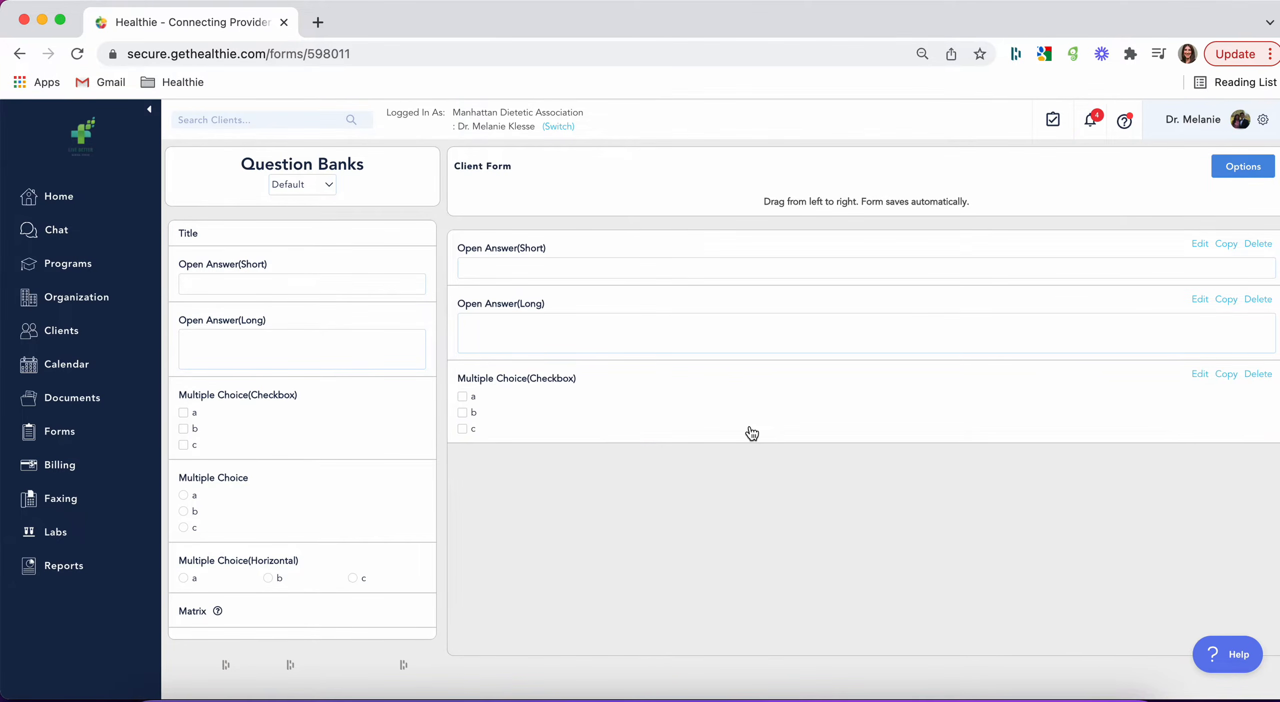
Step: Examine the editable label, text and required settings of the form's Open Answer(Short) question
click(1200, 244)
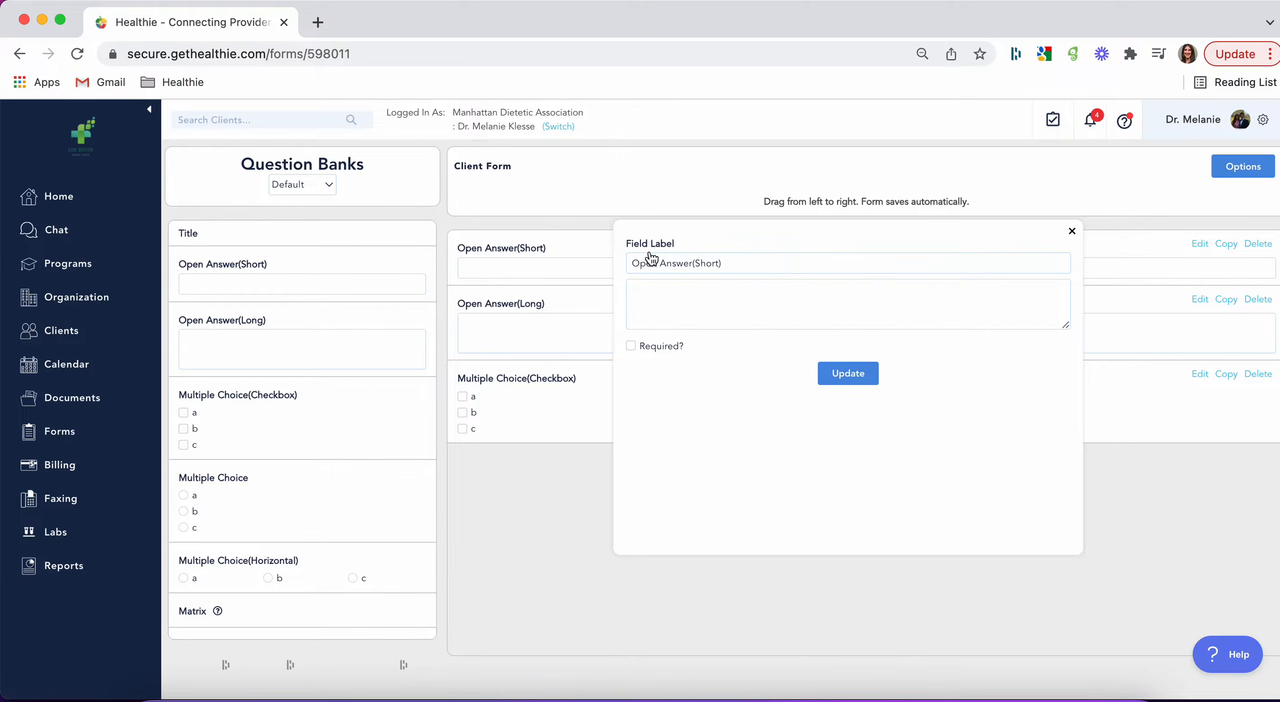
drag(733, 260, 615, 260)
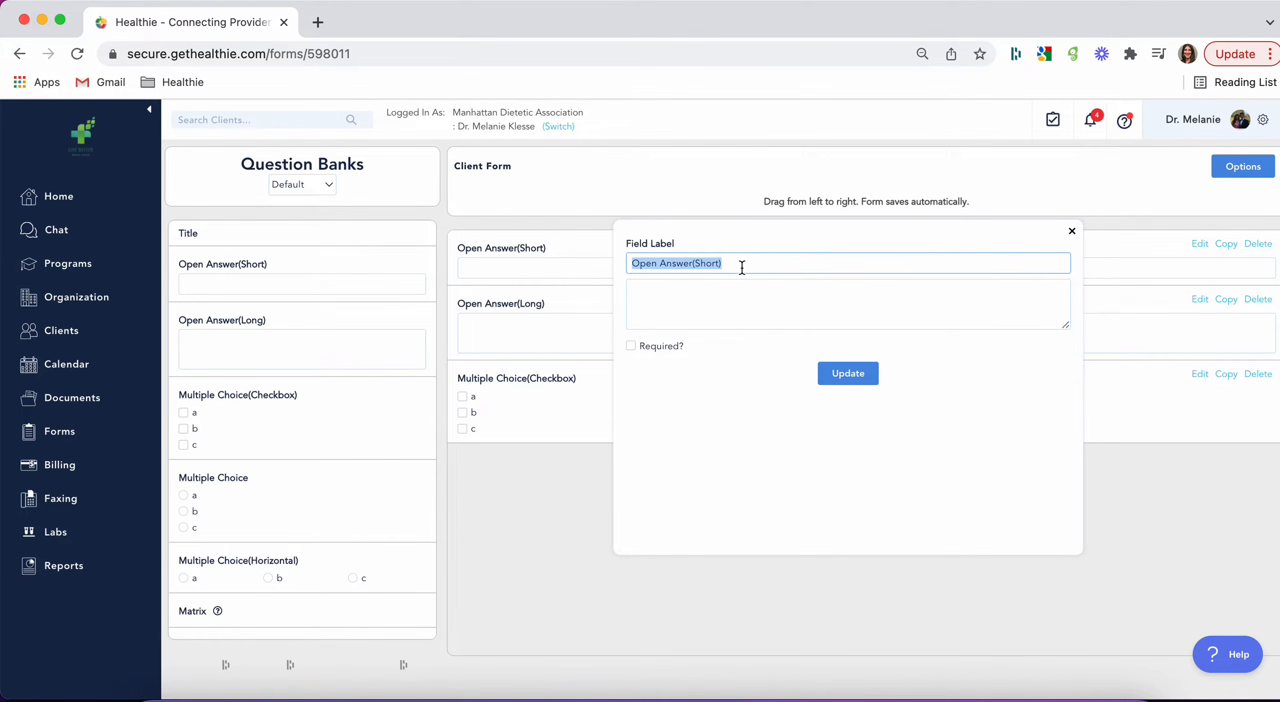
click(761, 300)
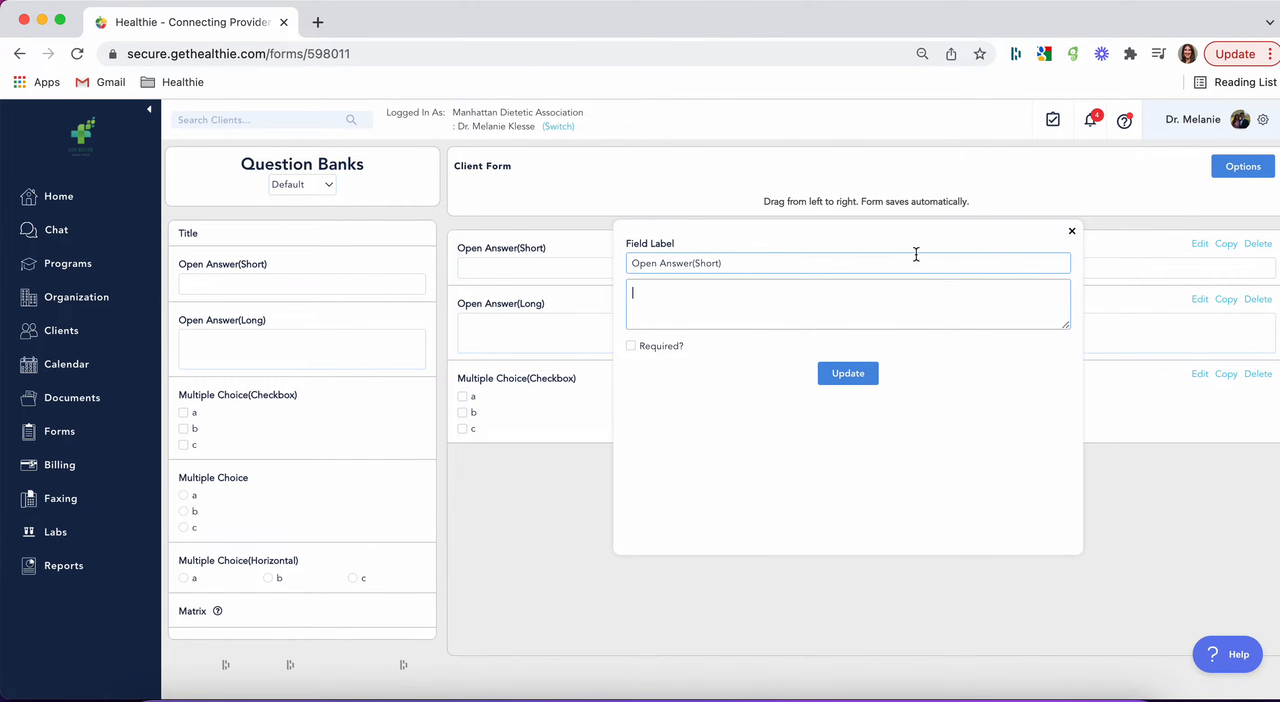
click(1072, 231)
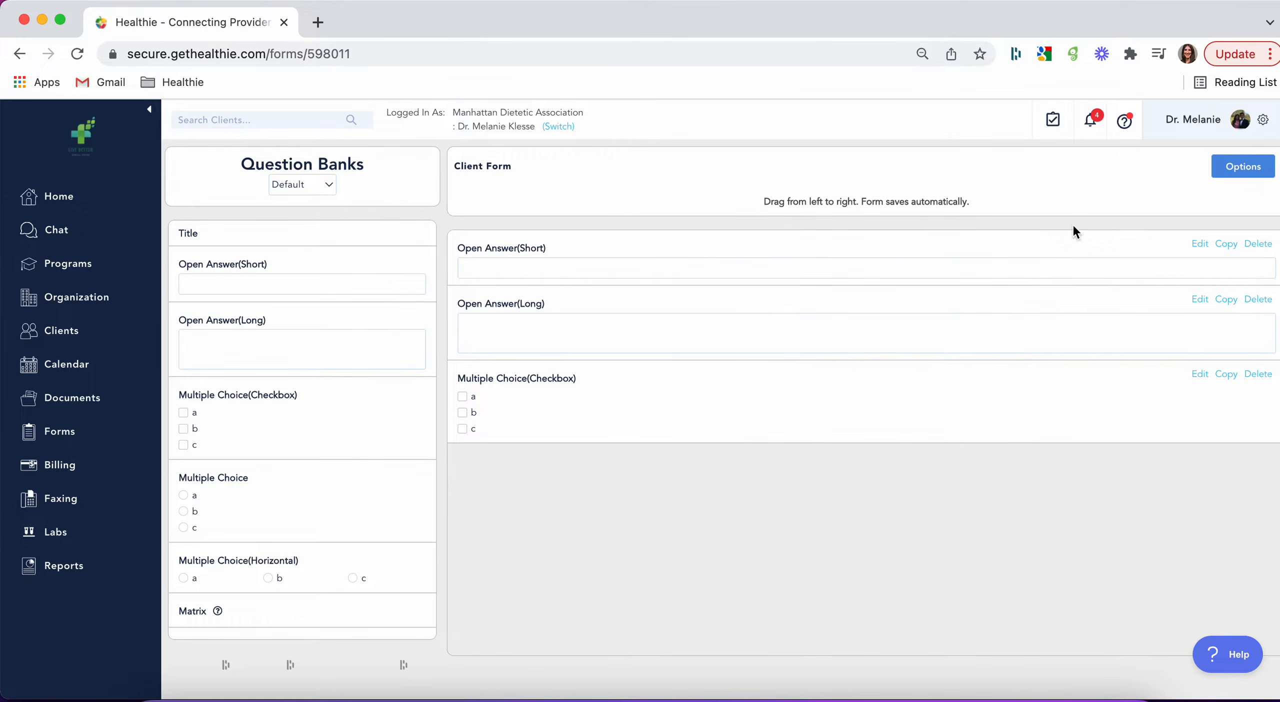
Step: Try to change the form's Multiple Choice(Checkbox) options to Yes and No, adding a fourth option and clearing the third
click(1200, 374)
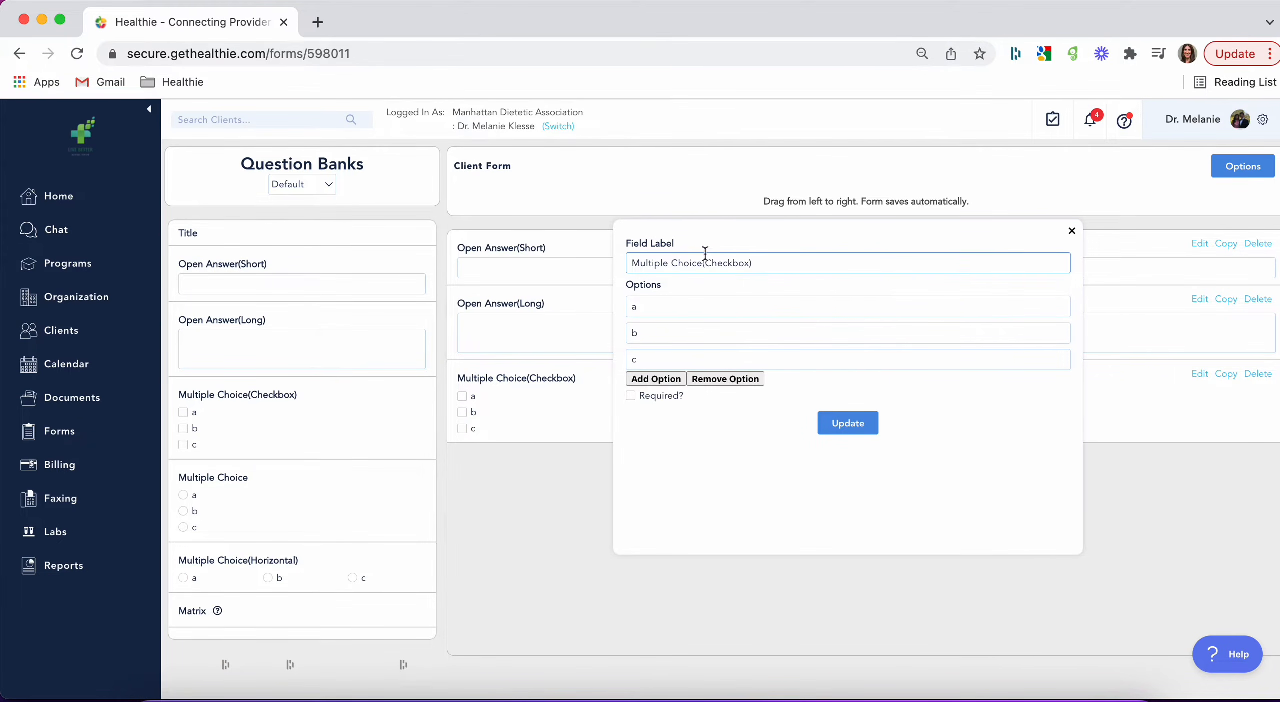
click(654, 378)
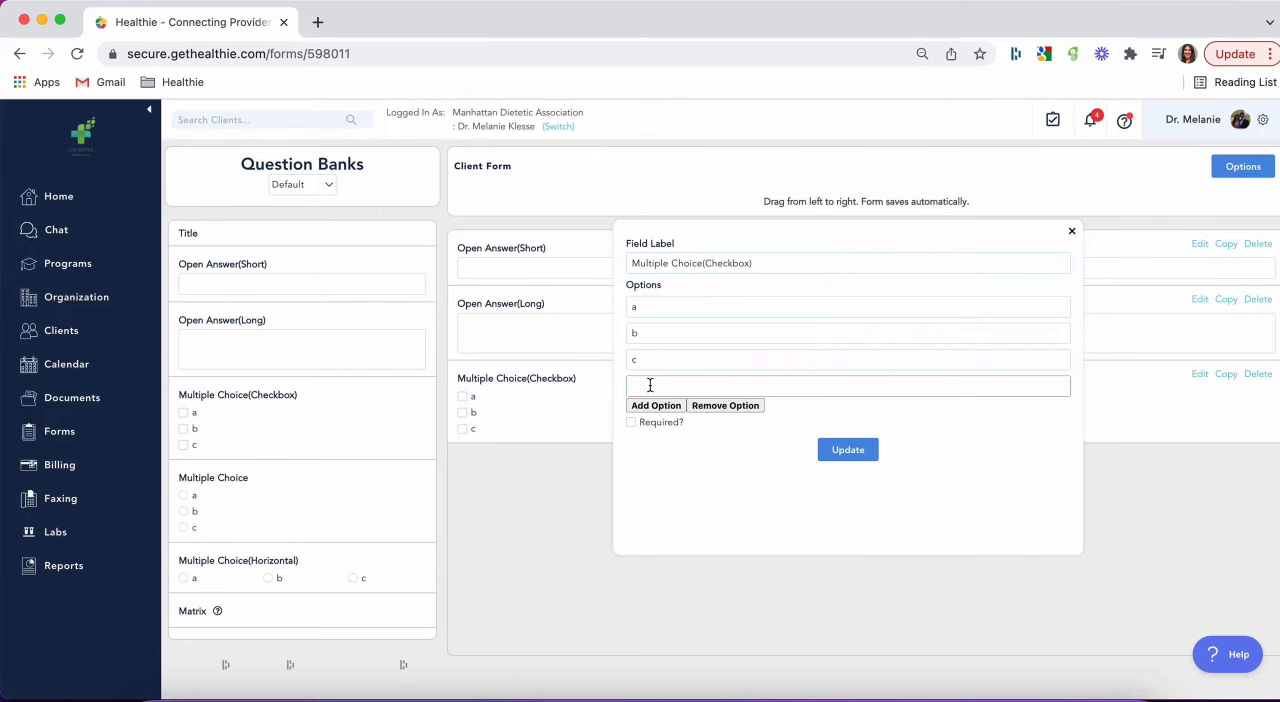
double_click(646, 308)
text(YEs)
key(BackSpace)
key(BackSpace)
key(BackSpace)
text(es)
key(Tab)
text(No)
double_click(643, 360)
key(BackSpace)
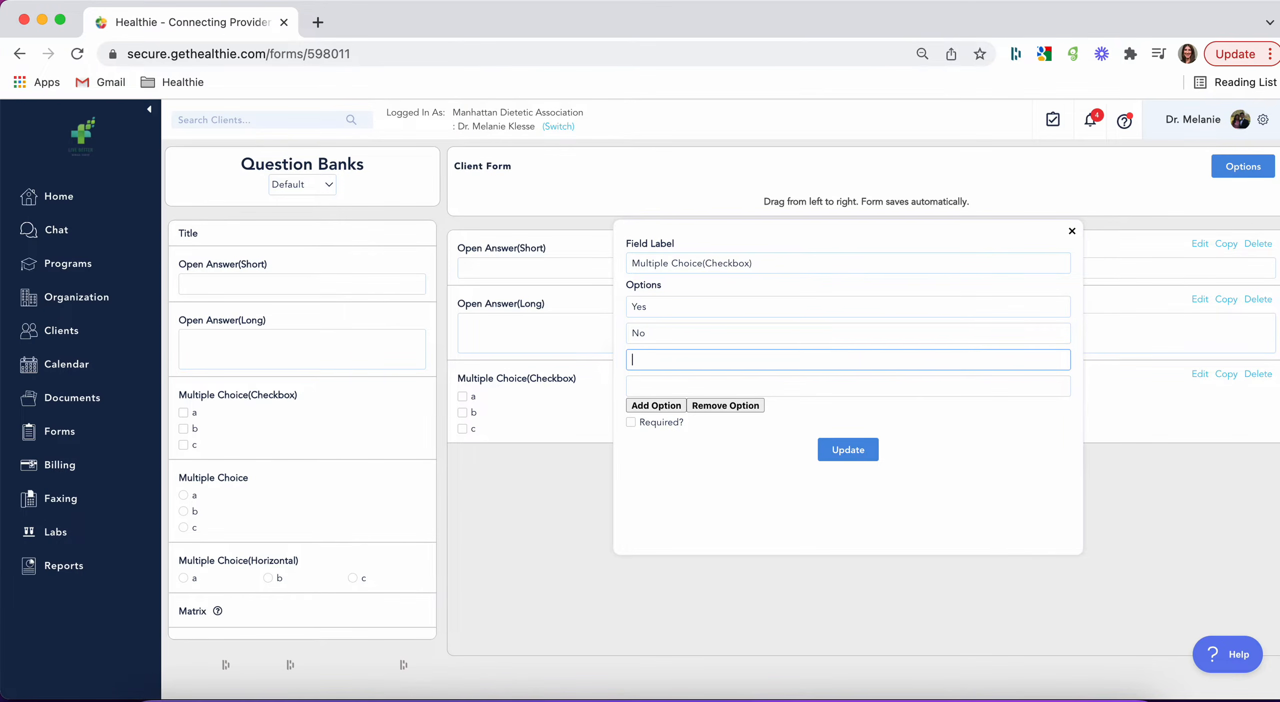
Step: Try to make the Multiple Choice(Checkbox) question required, and close its settings
click(631, 423)
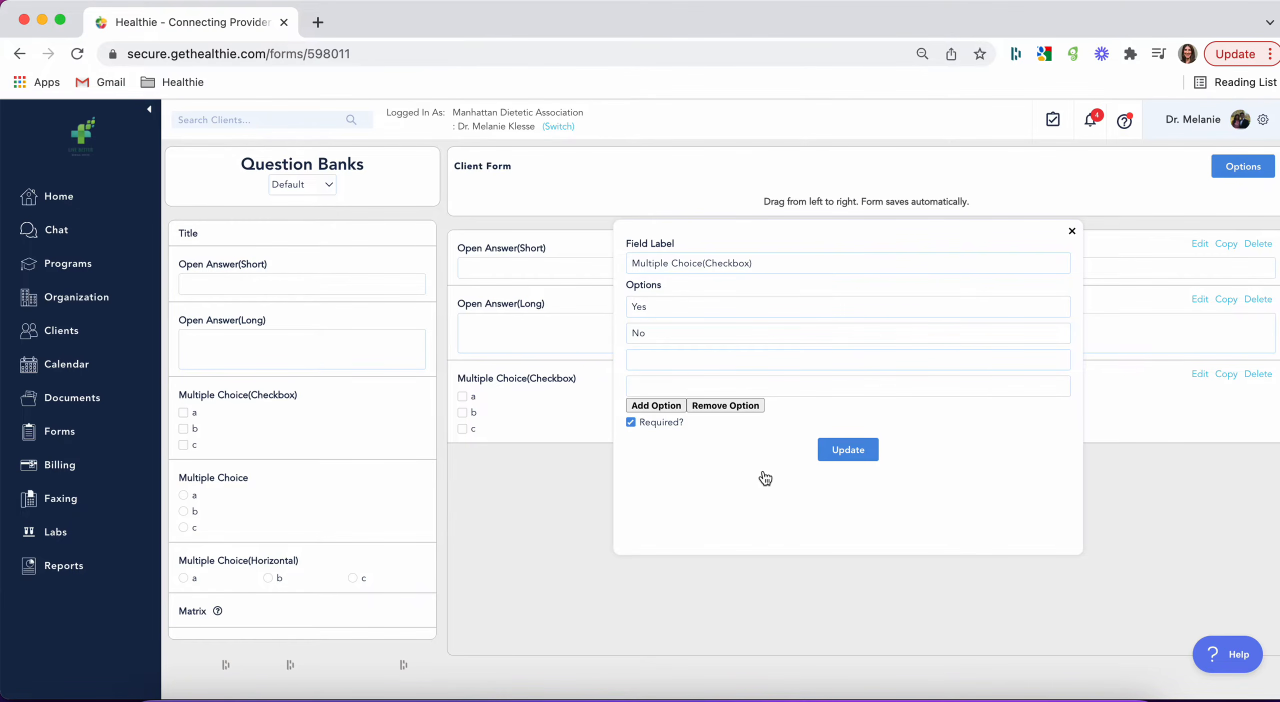
click(838, 452)
click(1071, 232)
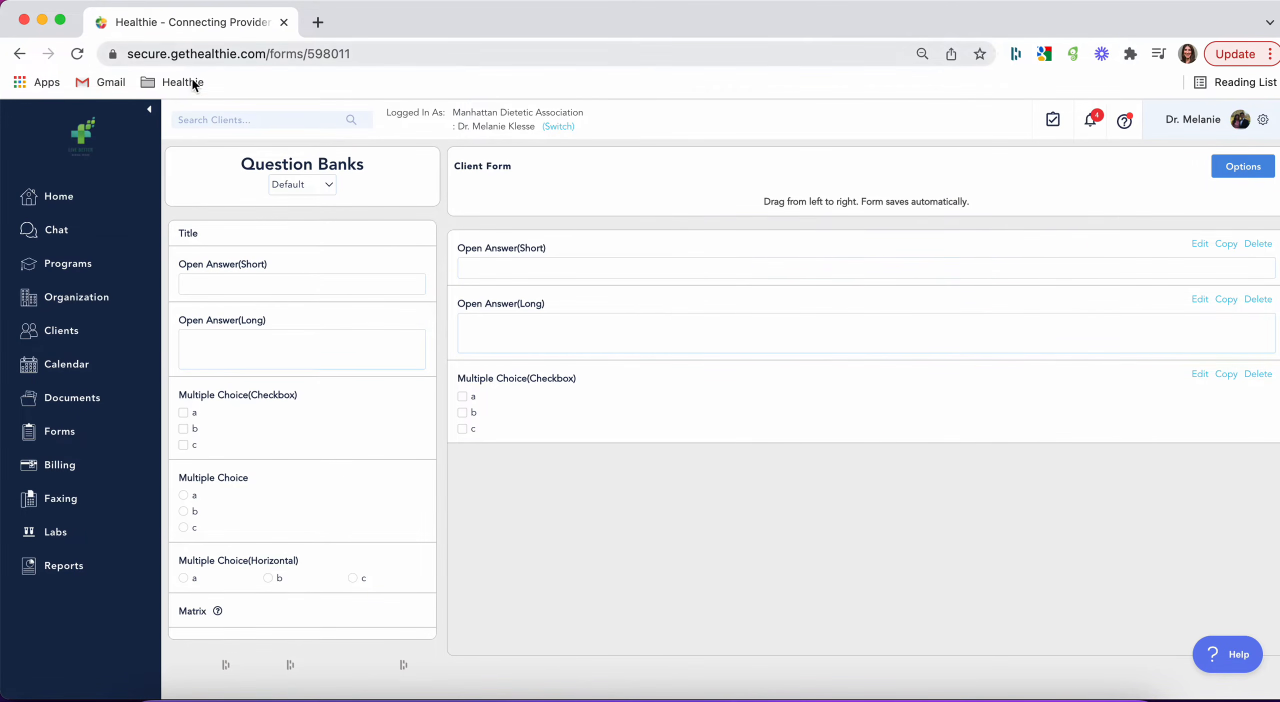
Step: Look through the ready-made questions in the Charting question bank
click(298, 191)
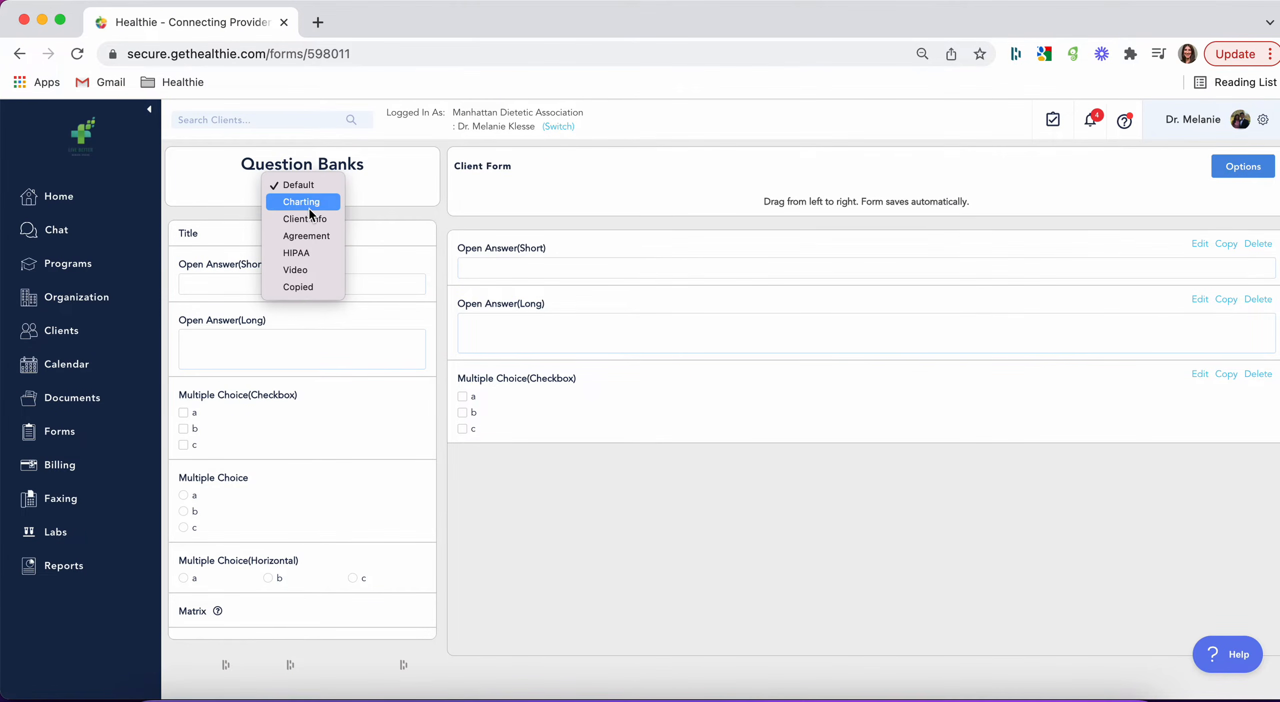
click(309, 200)
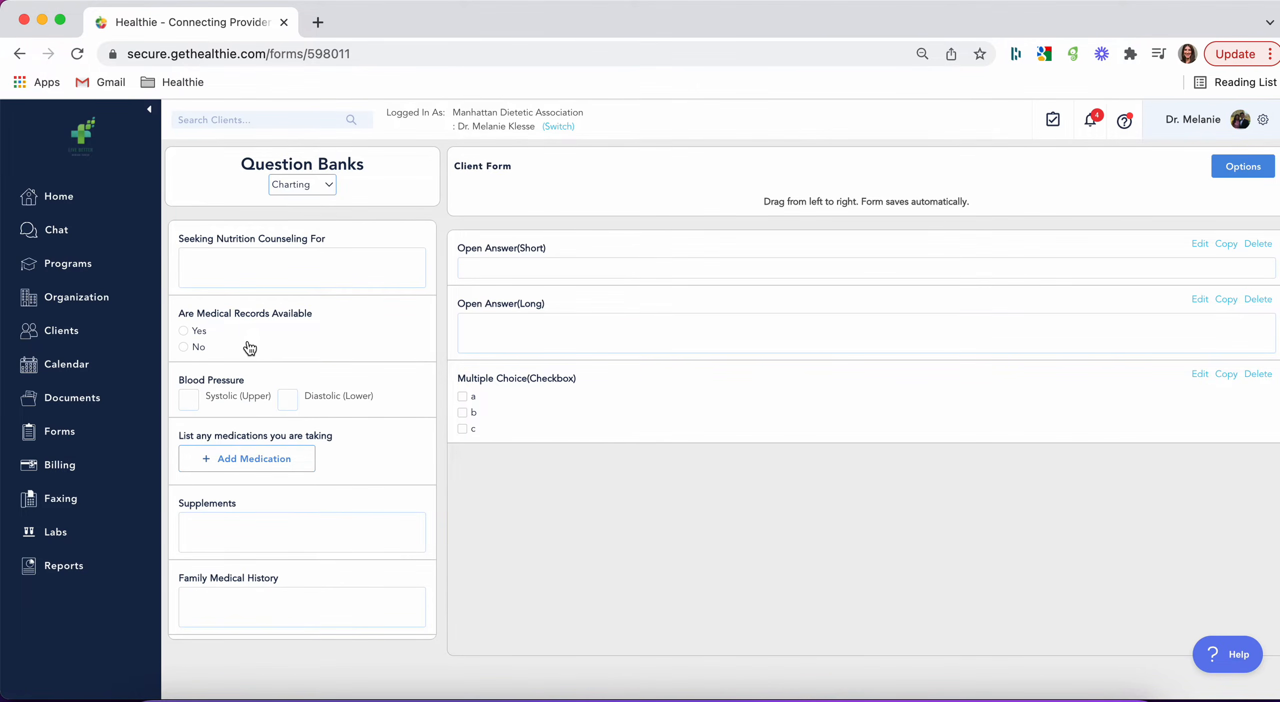
scroll(248, 345, down, 4)
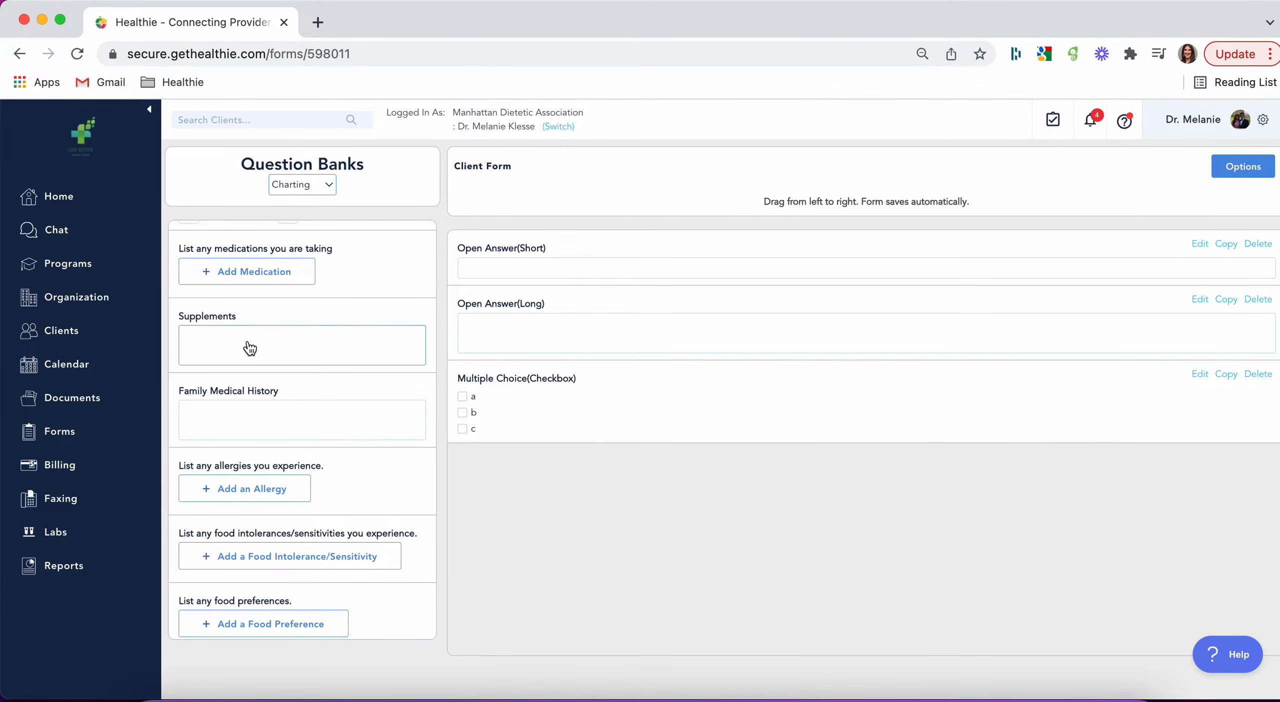
Step: Add Name, Date of Birth and Address from the Client Info bank, in that order, above the form's existing questions
click(299, 189)
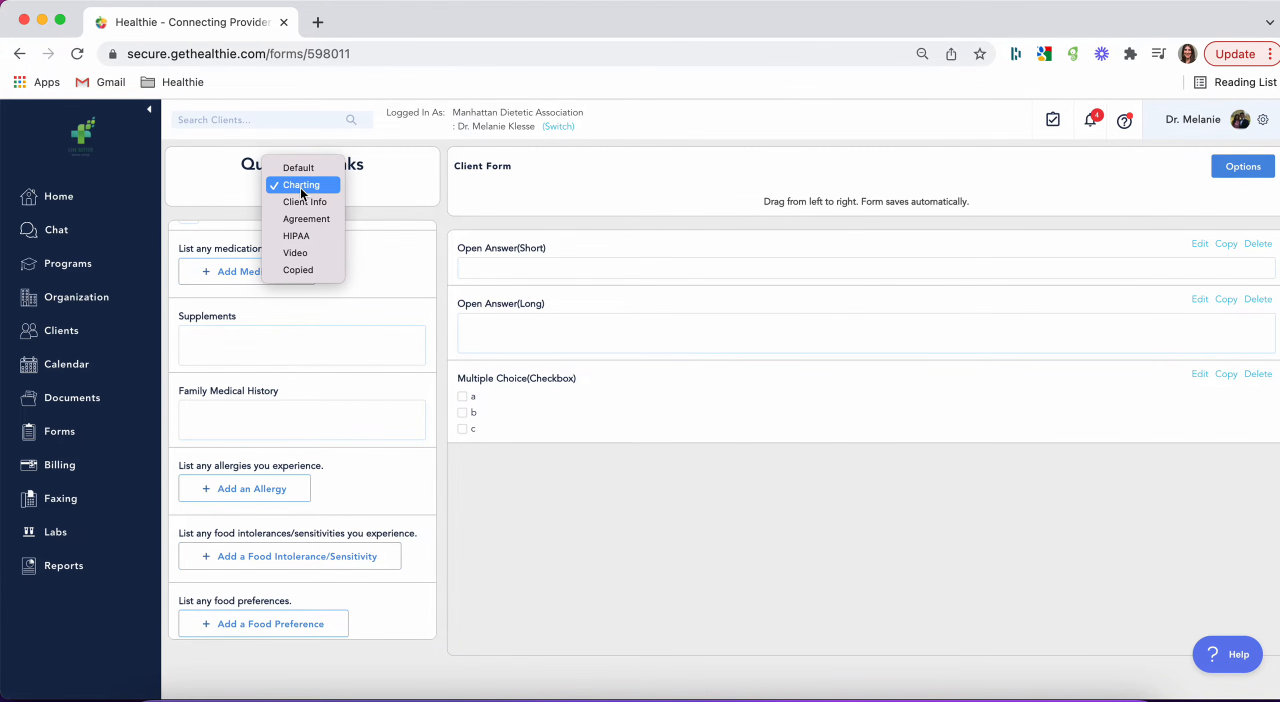
click(310, 201)
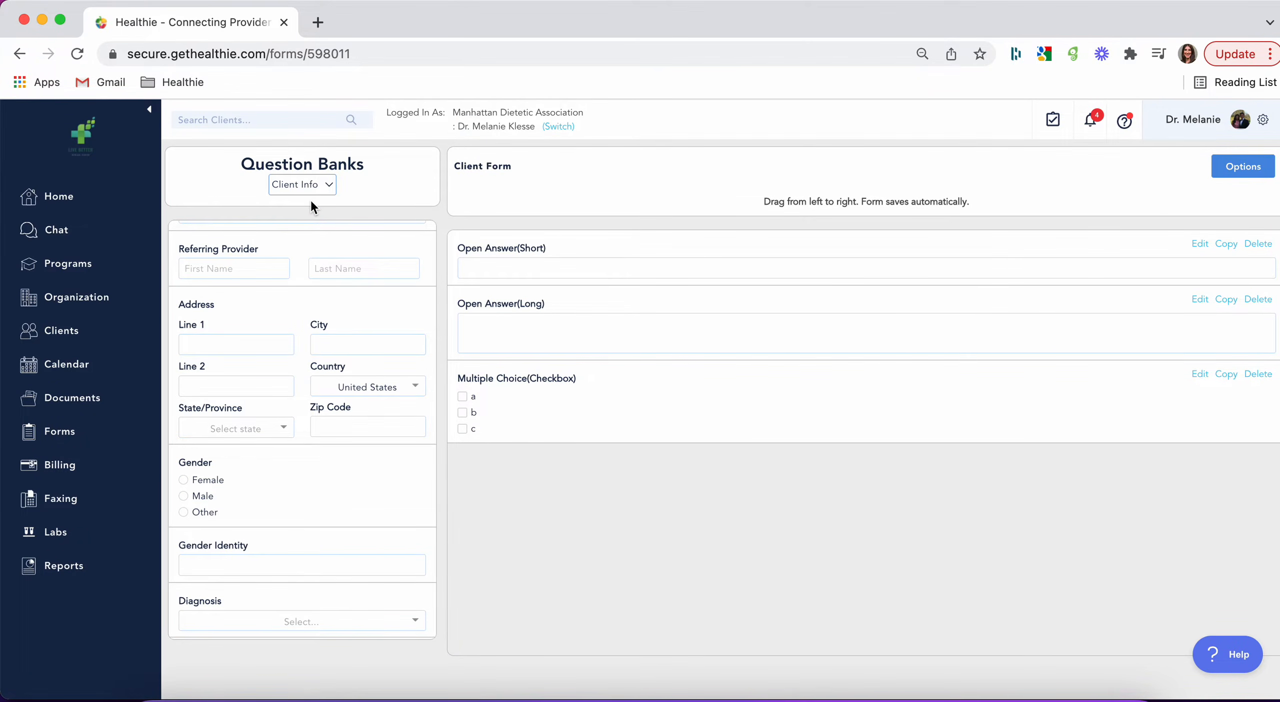
scroll(371, 381, up, 3)
drag(316, 244, 616, 234)
drag(249, 300, 525, 240)
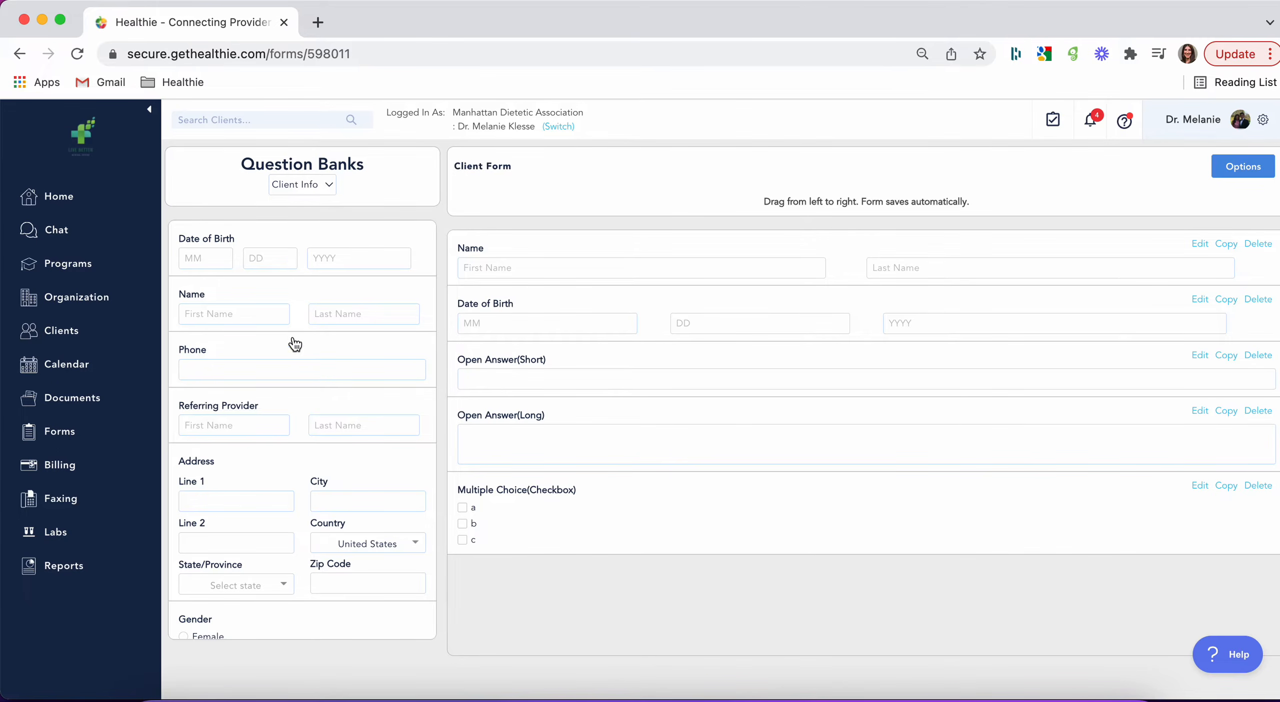
drag(240, 465, 594, 342)
Step: Add an Agreement(Read Only) item from the Agreement bank to the end of the form
click(317, 184)
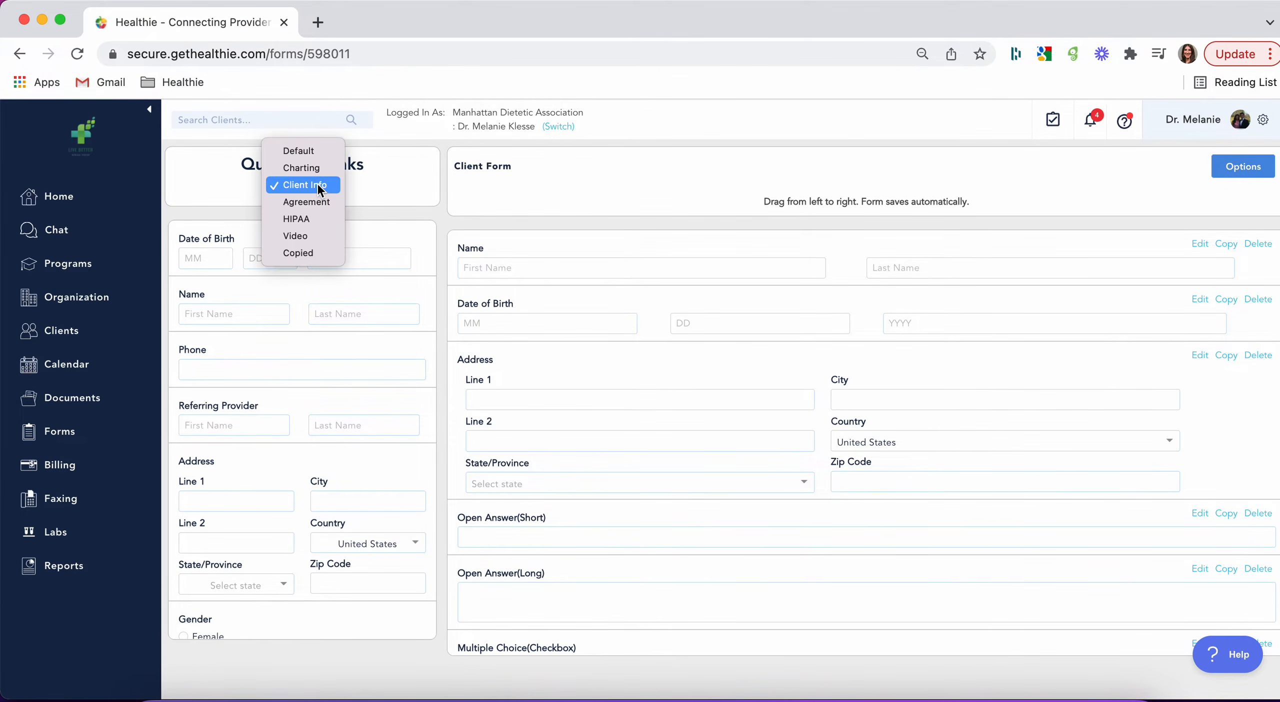
click(316, 202)
scroll(351, 433, down, 1)
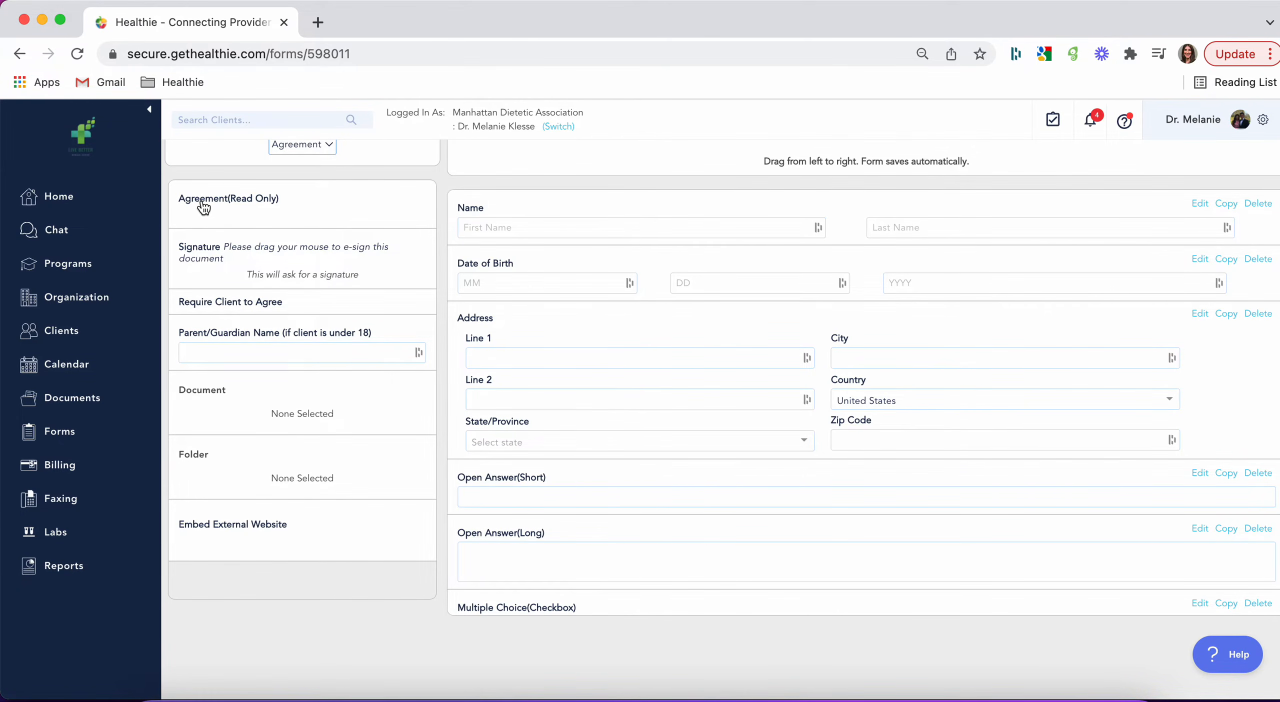
scroll(890, 384, down, 1)
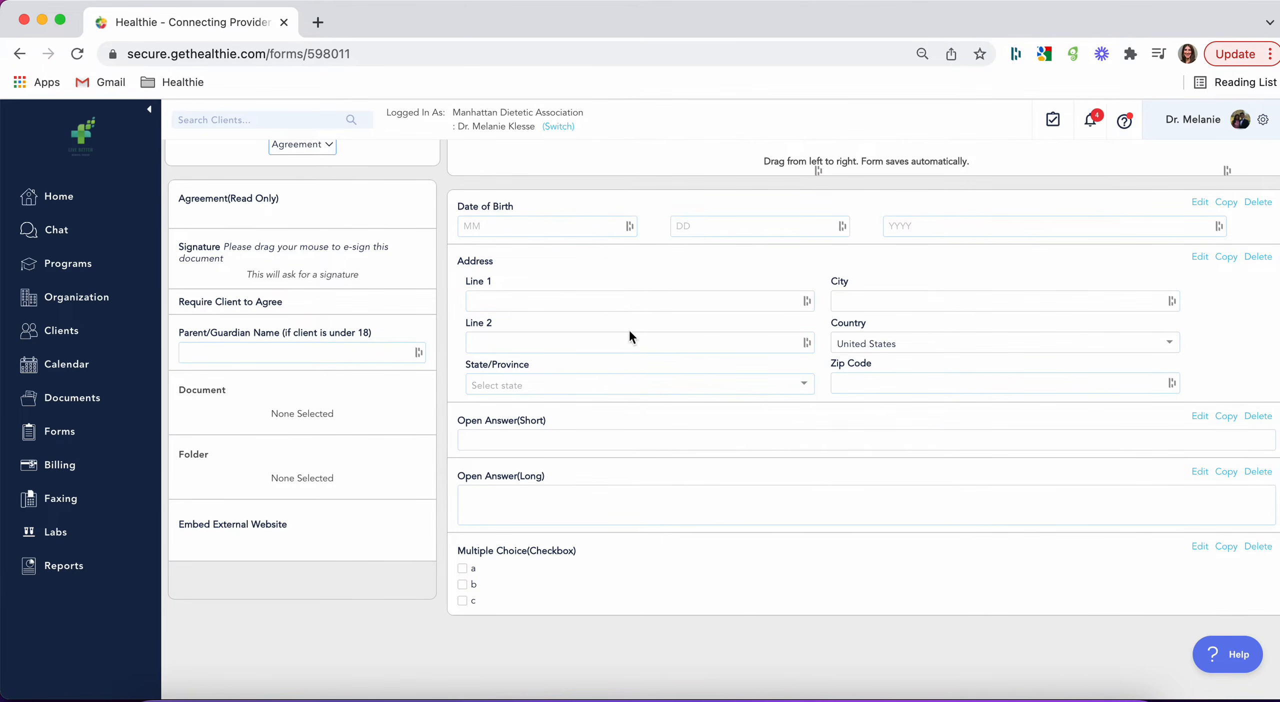
drag(255, 199, 578, 605)
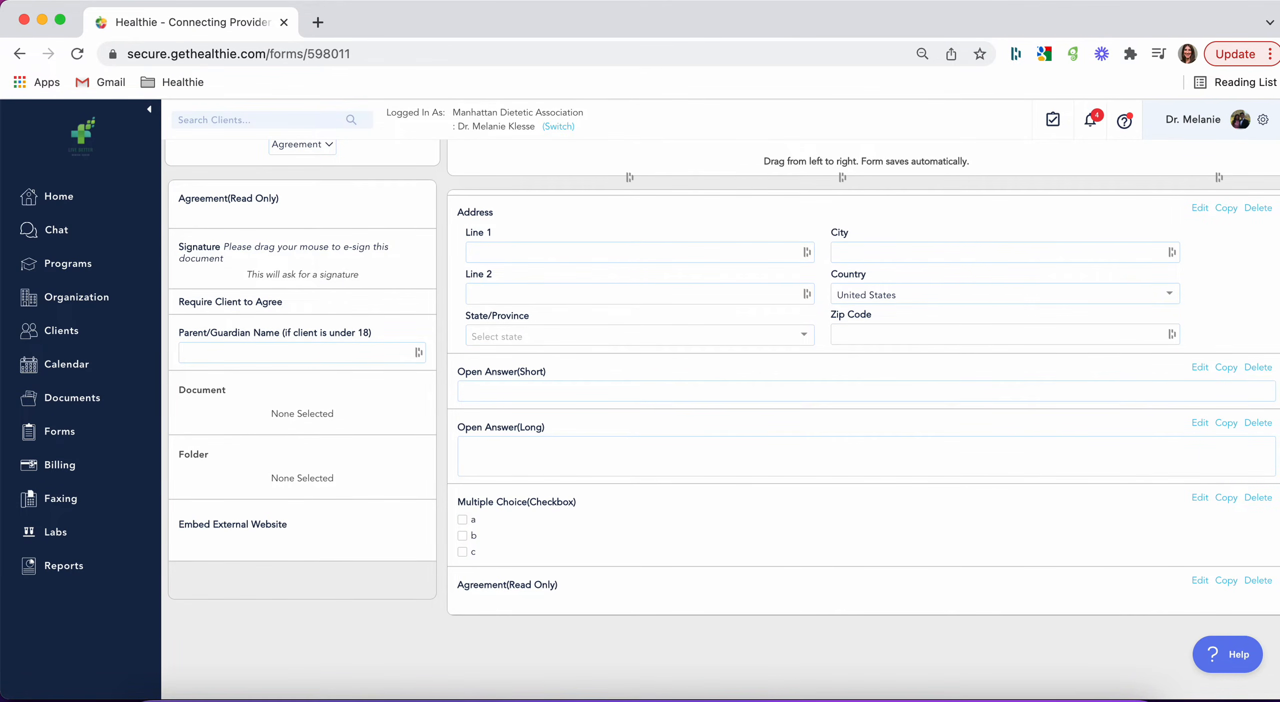
Step: Examine the label, rich-text body and required settings of the form's Agreement(Read Only) item
click(1200, 581)
click(744, 262)
click(704, 320)
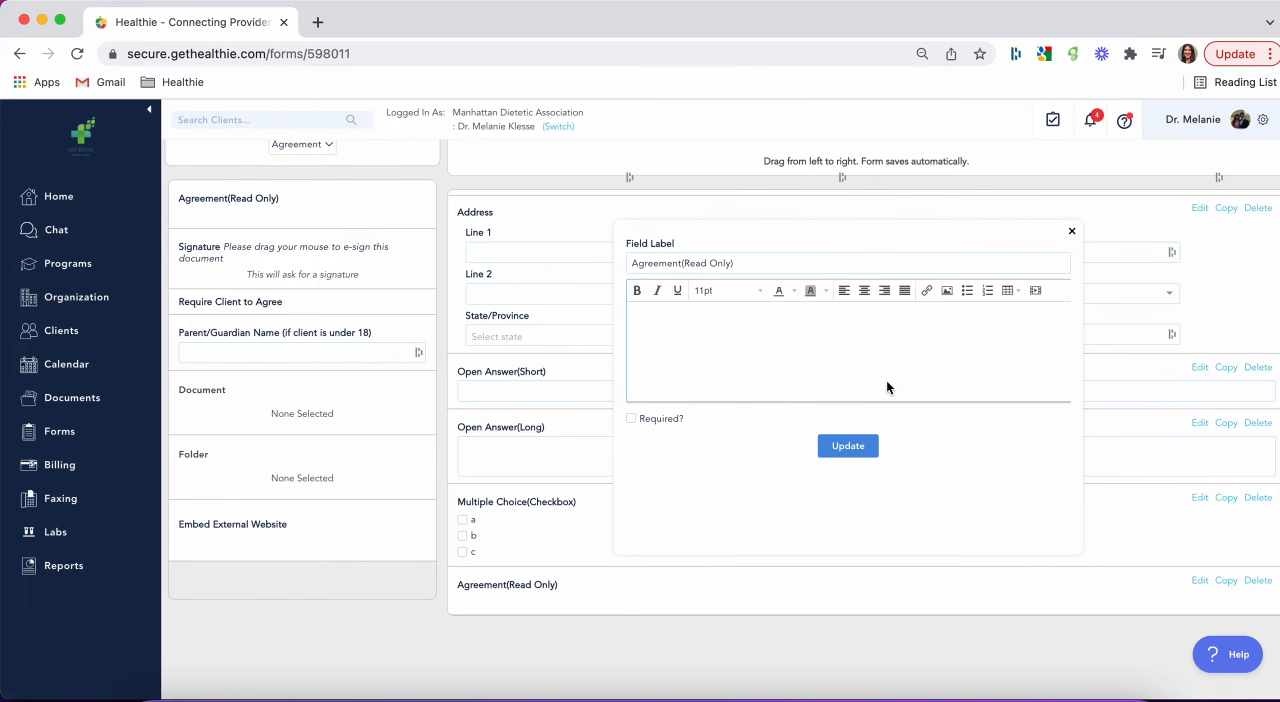
click(1071, 231)
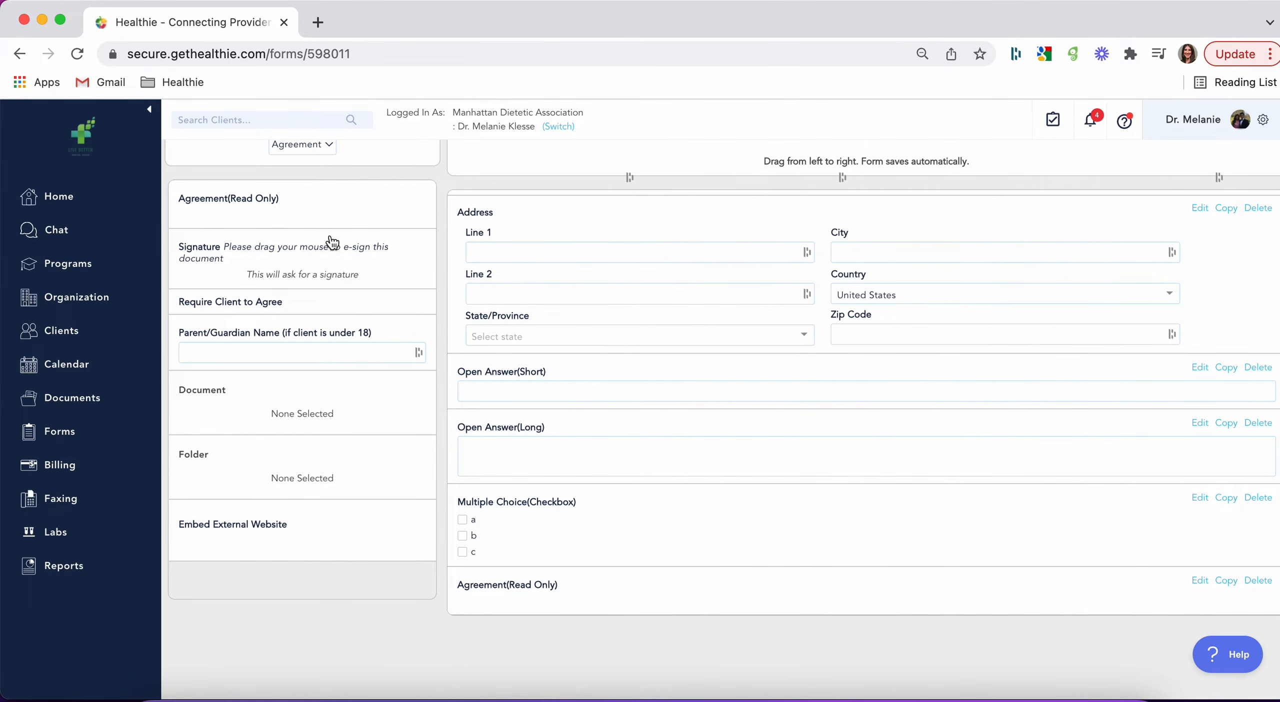
Step: Add Require Client to Agree and a Signature field below the Agreement(Read Only) item in the form
drag(267, 306, 590, 598)
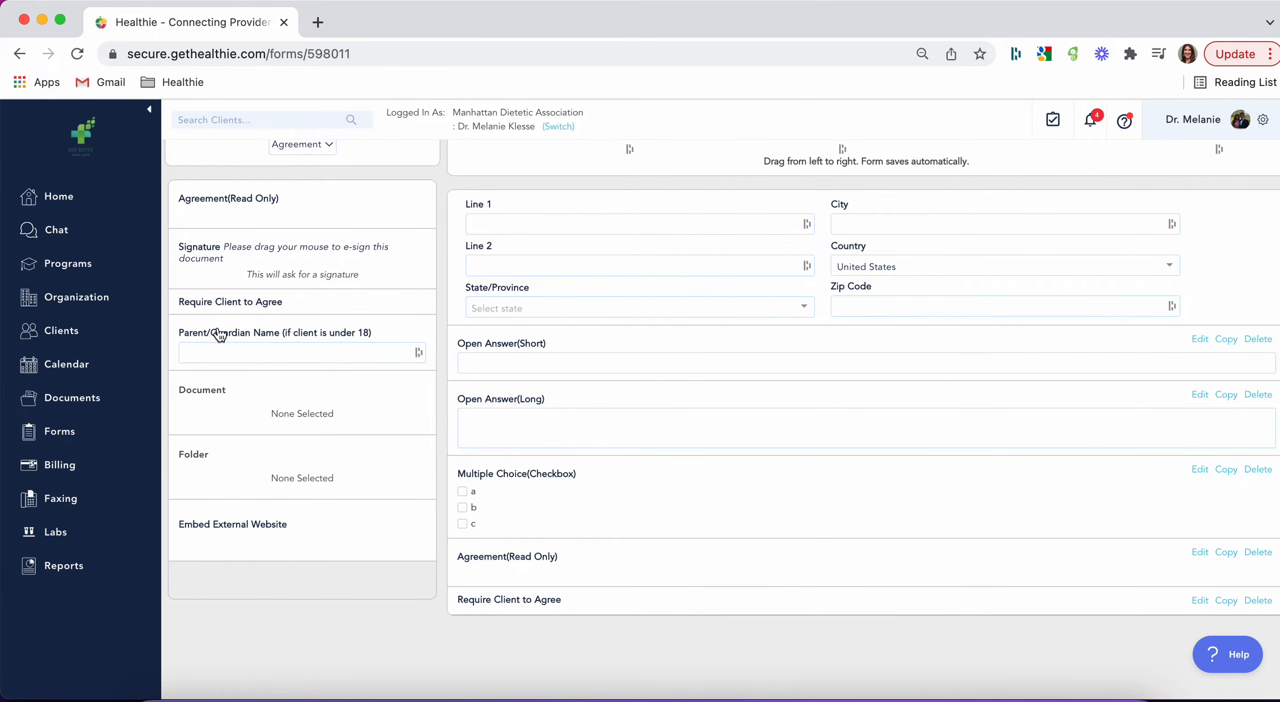
mouse_move(226, 258)
mouse_down()
mouse_move(628, 683)
mouse_move(584, 600)
mouse_up()
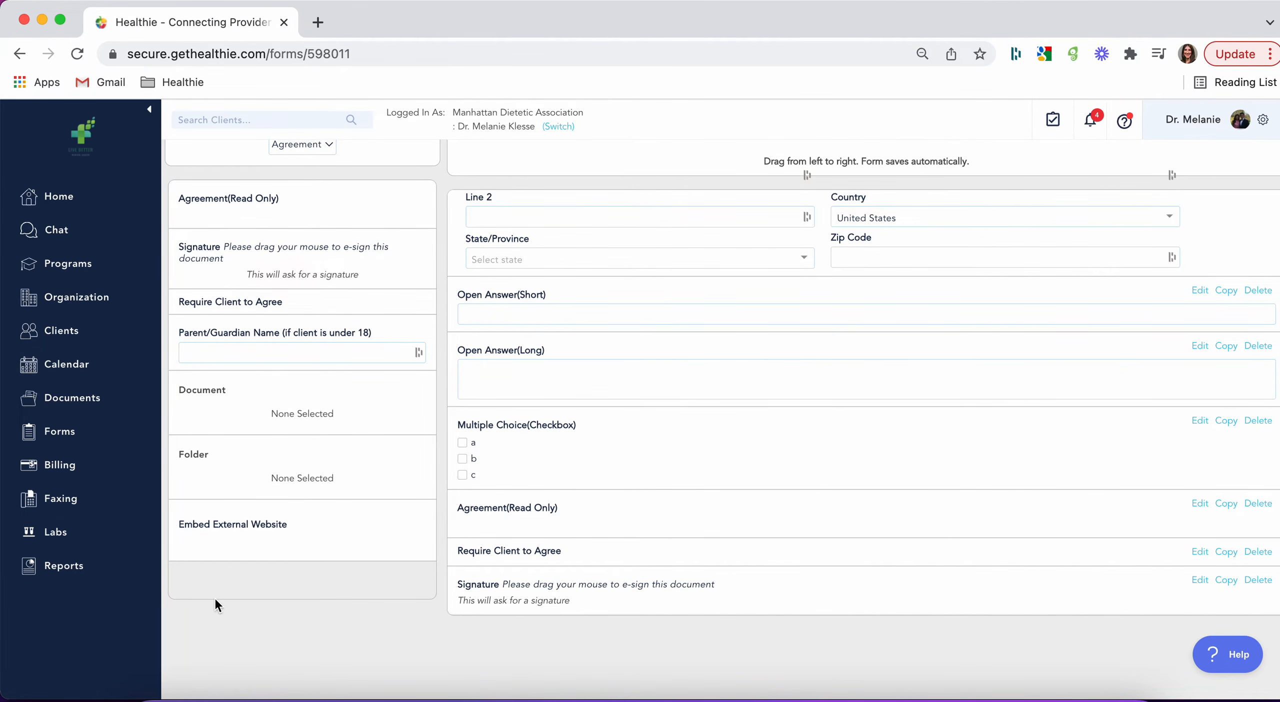
scroll(247, 470, up, 2)
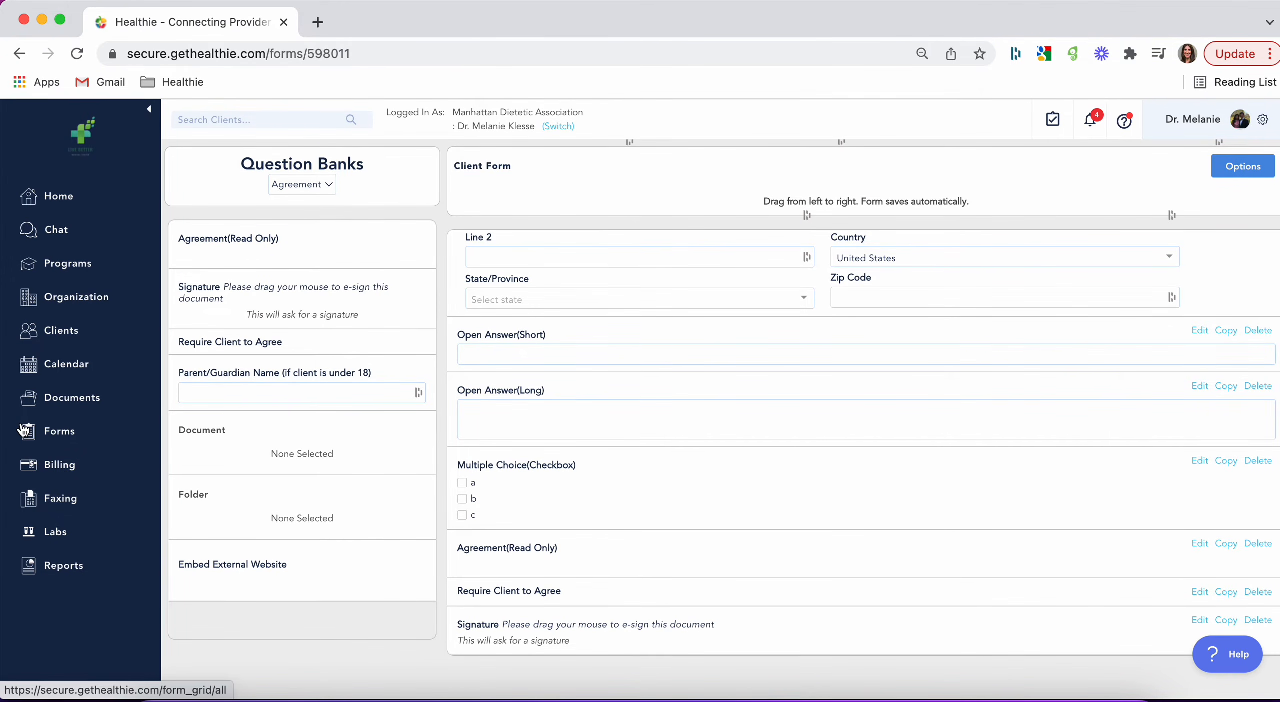
scroll(660, 400, up, 4)
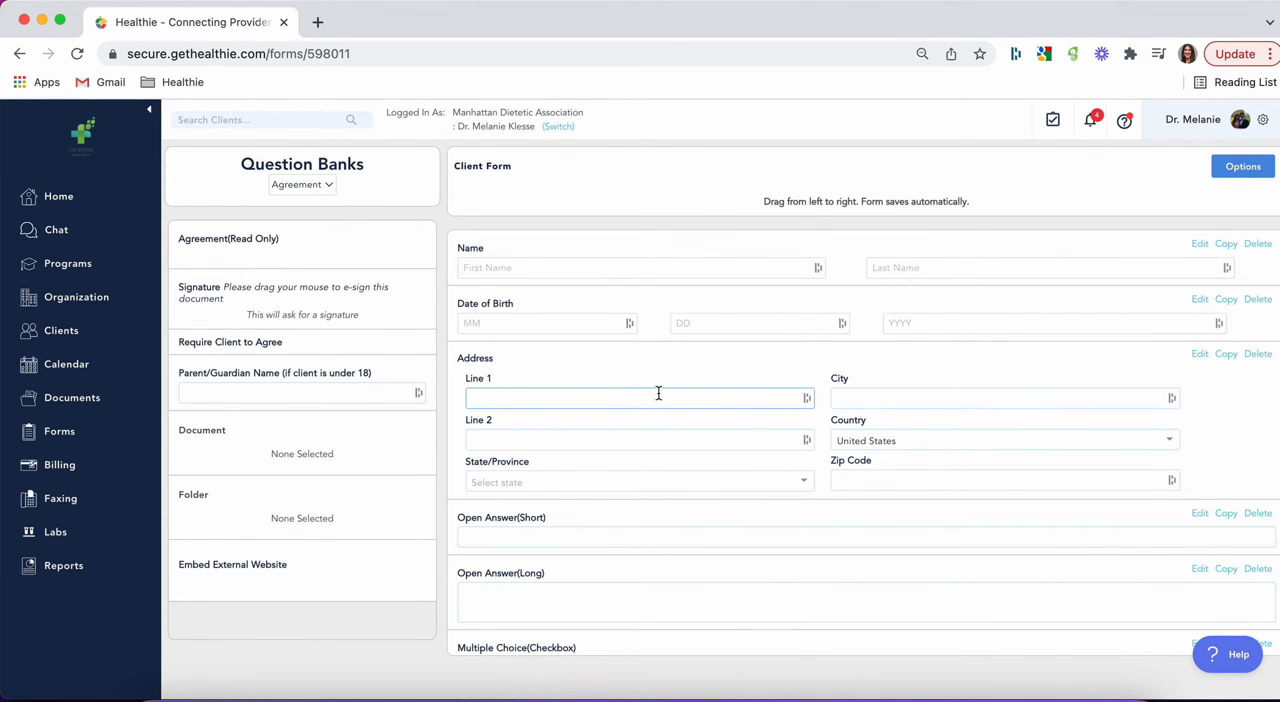
click(298, 187)
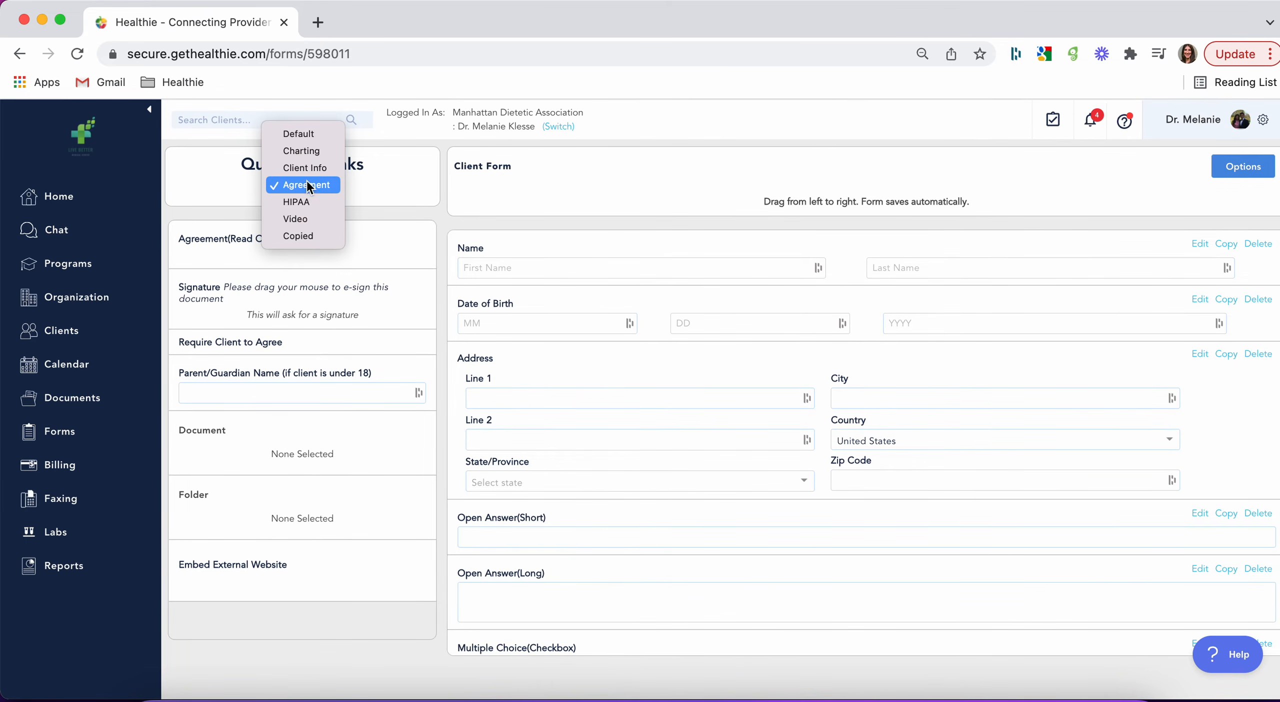
click(875, 218)
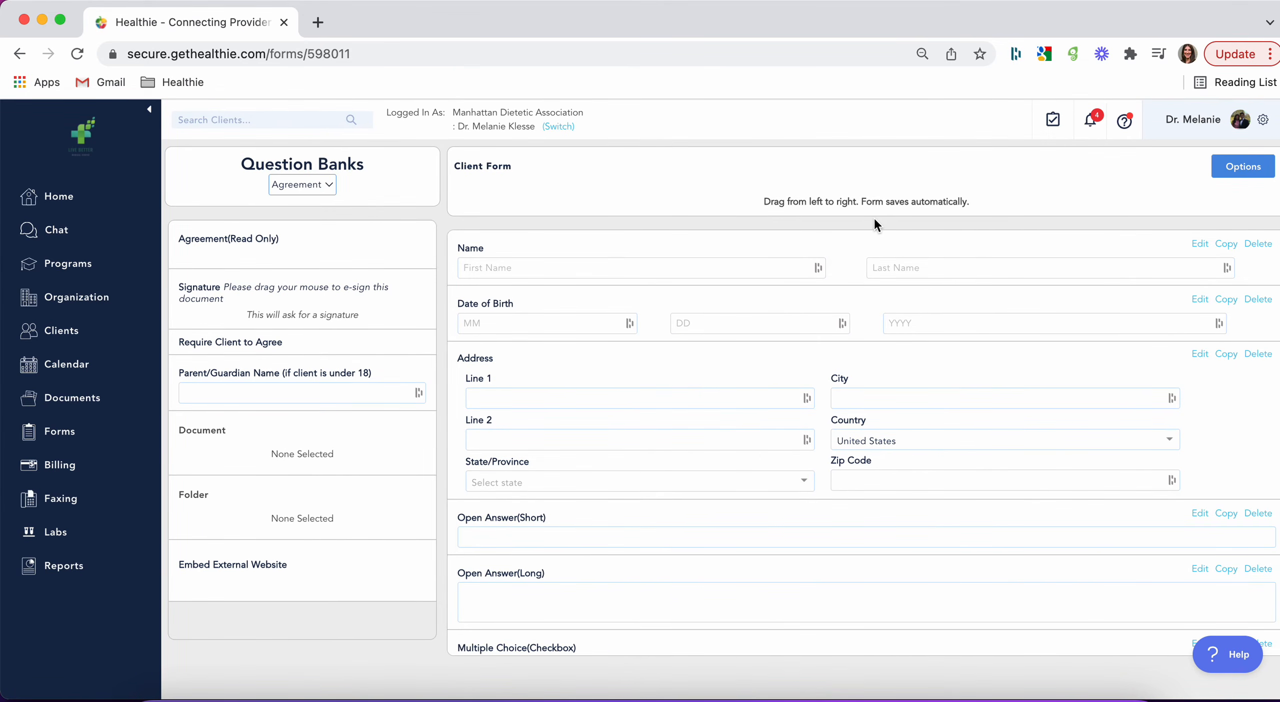
Step: Preview the Client Form as clients see it, review its fields through the agreement section, and return to the form builder
click(1242, 174)
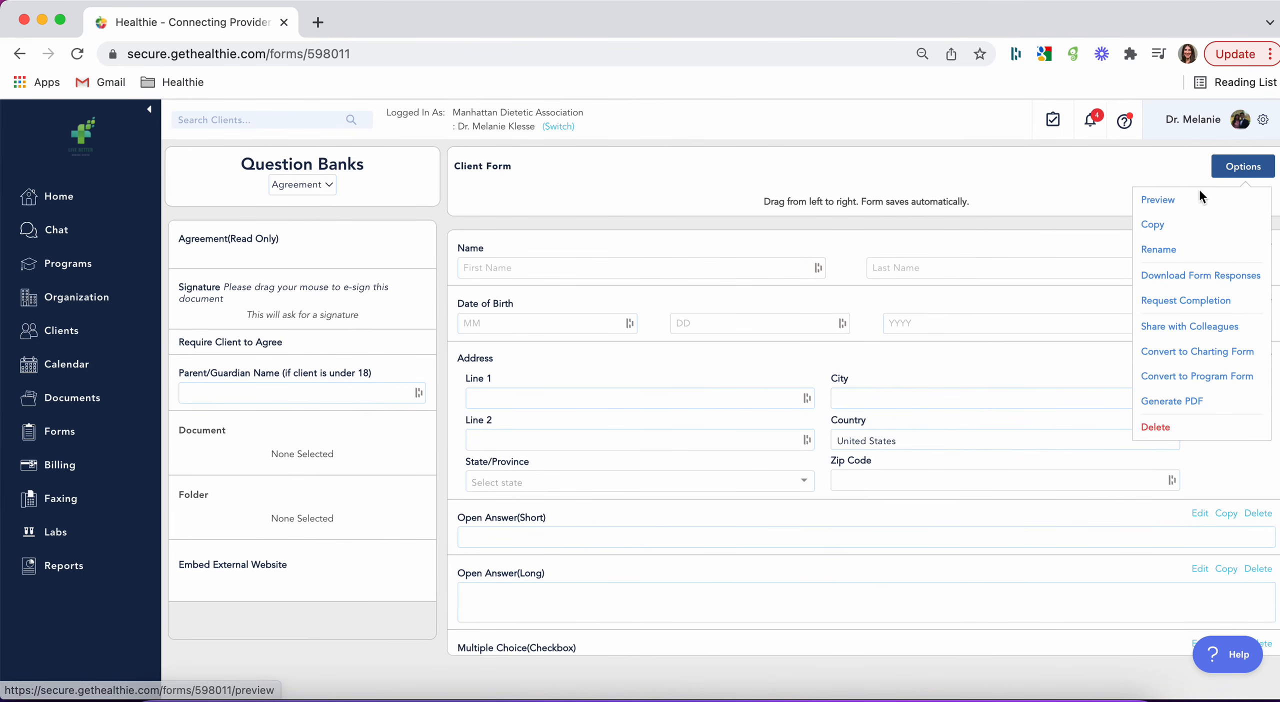
click(1181, 198)
scroll(854, 492, down, 3)
scroll(856, 495, down, 5)
scroll(856, 495, up, 5)
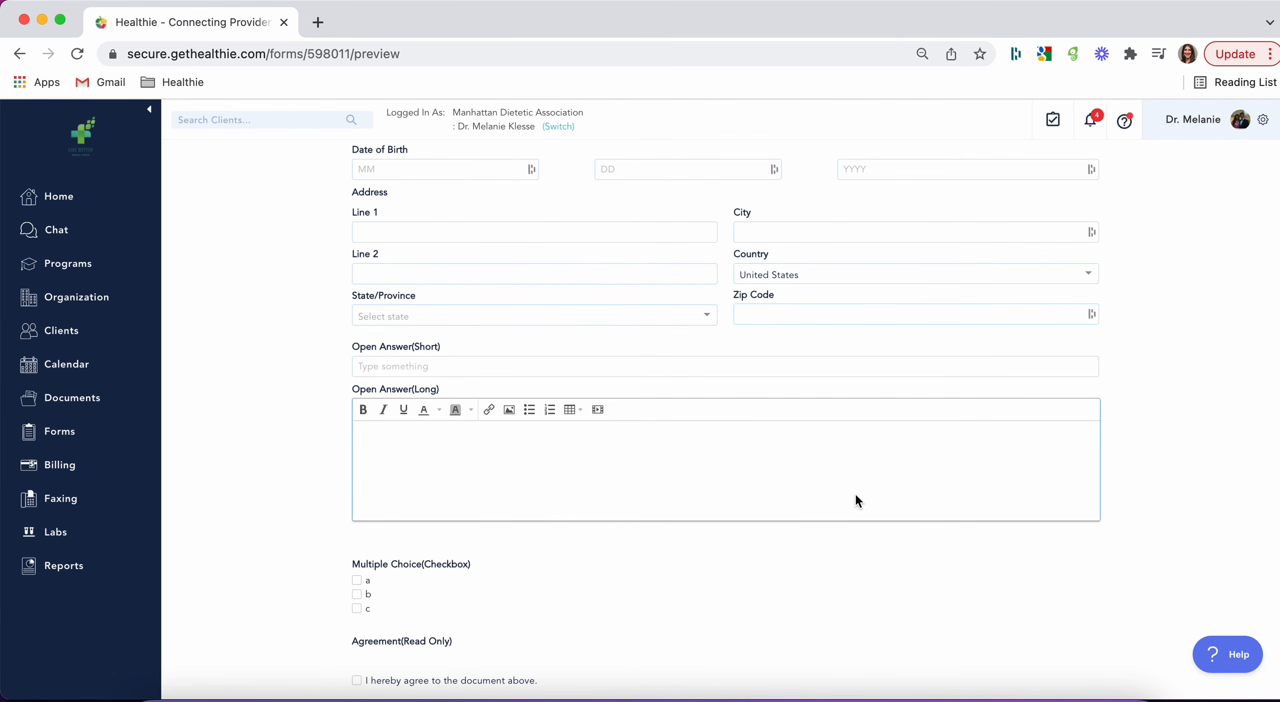
scroll(855, 500, up, 4)
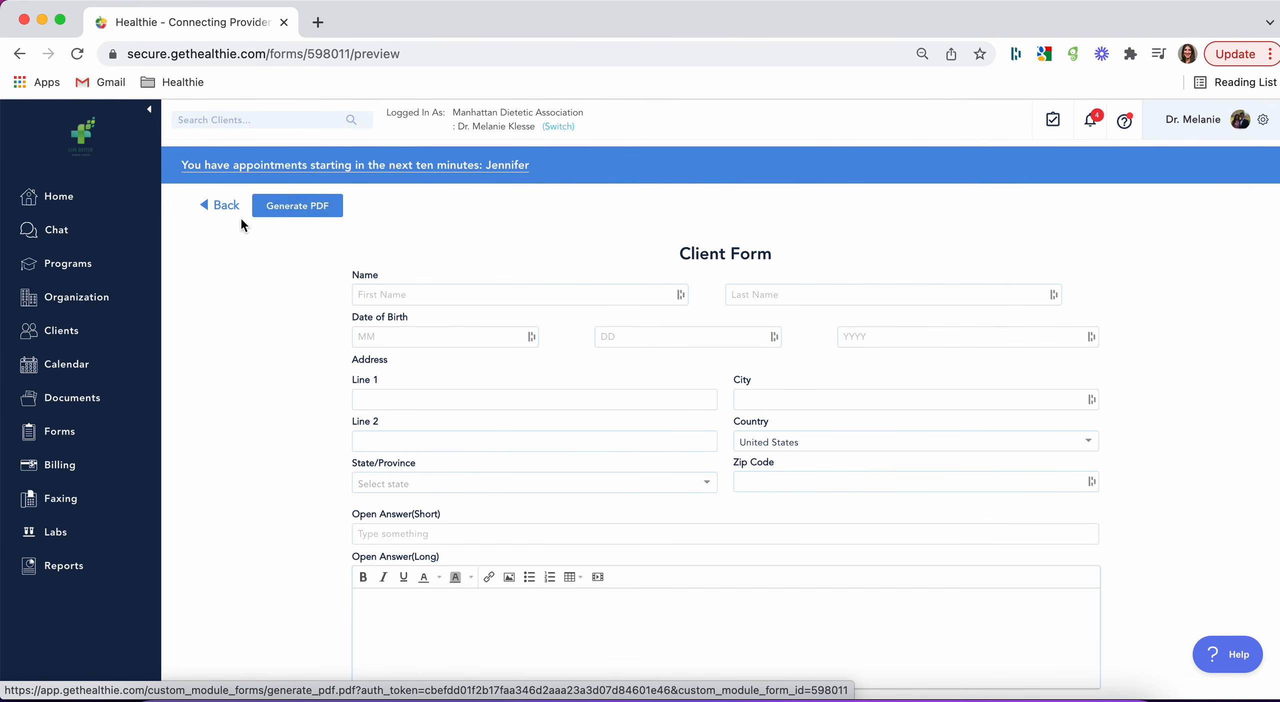
click(225, 205)
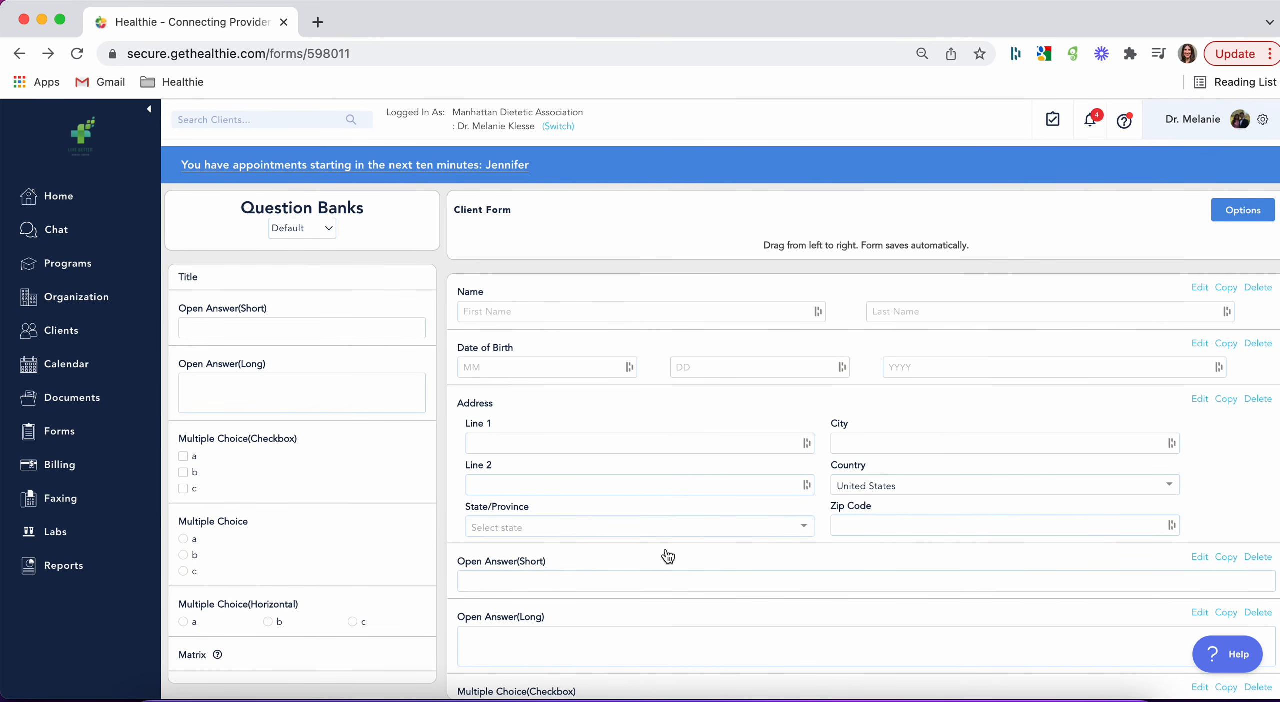